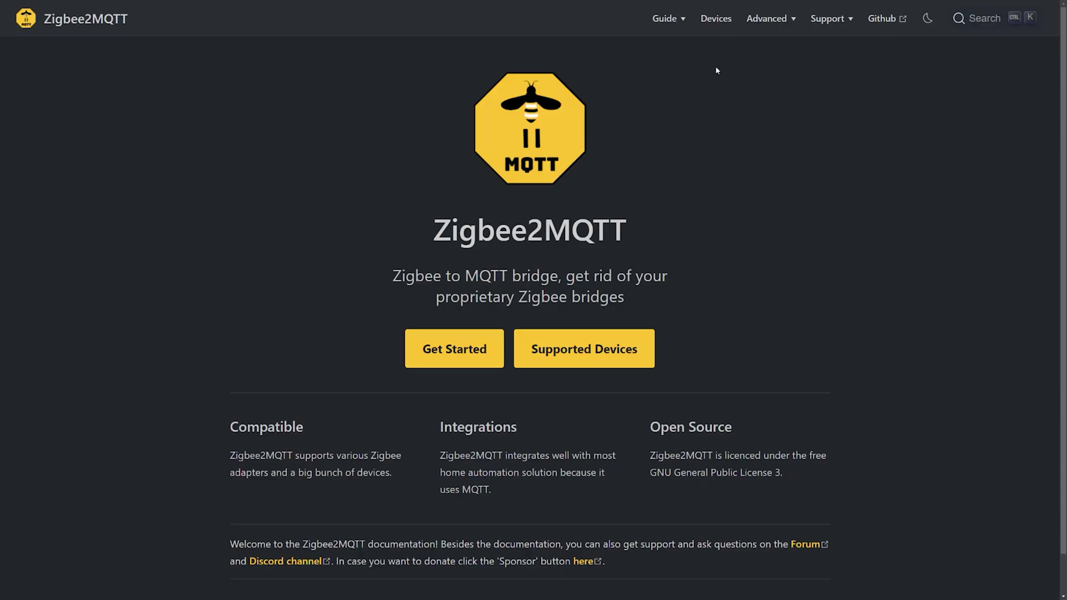
# - Find Slaesh's CC2652RB stick under Supported Adapters, add it to the cart and check its firmware options
pyautogui.moveTo(683, 26)
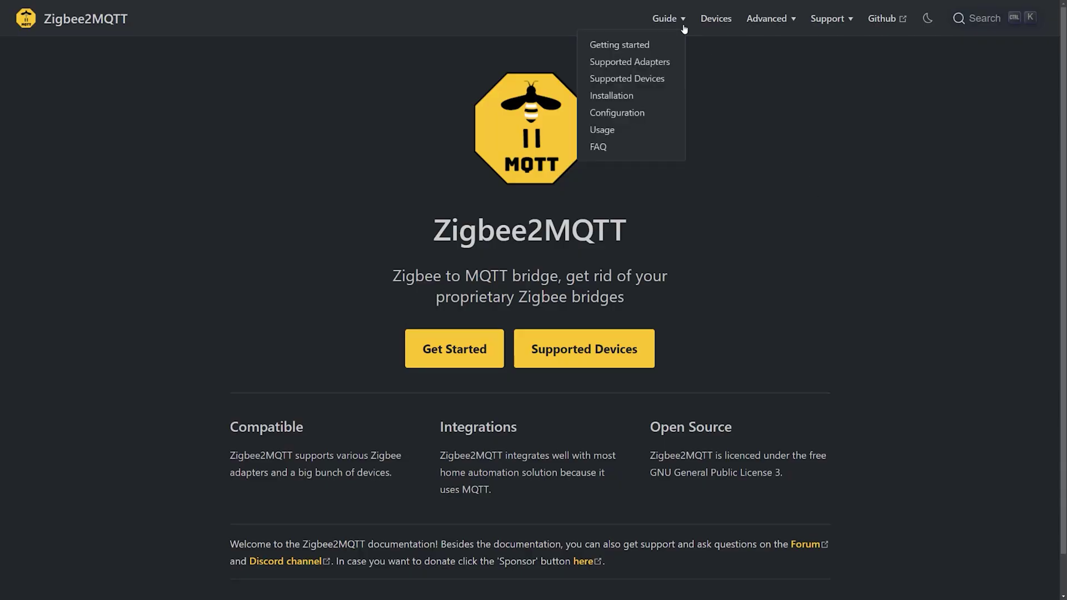
pyautogui.click(662, 62)
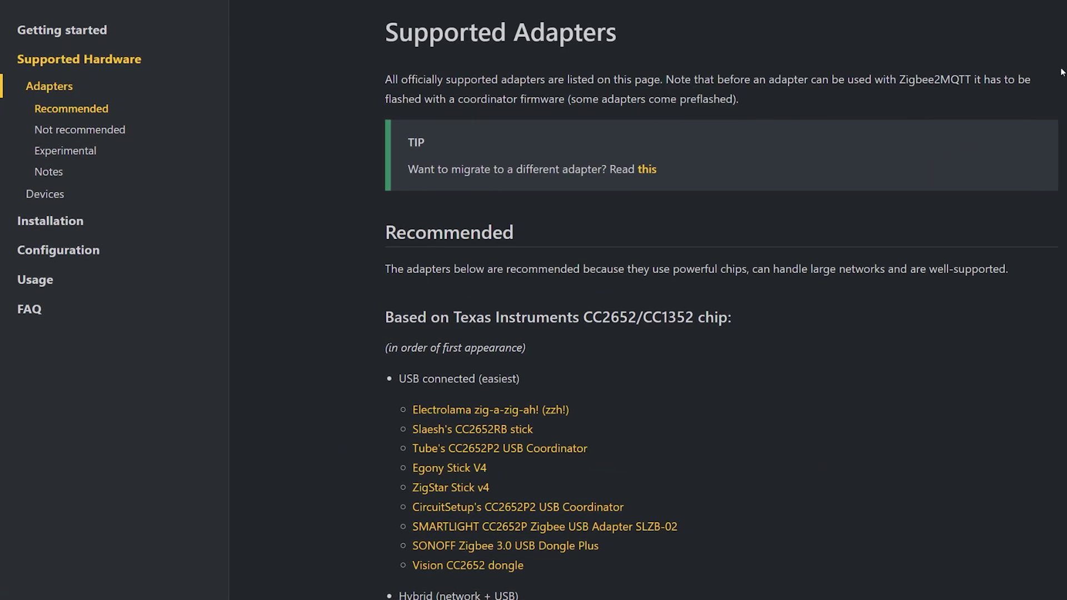
pyautogui.scroll(-4, 722, 303)
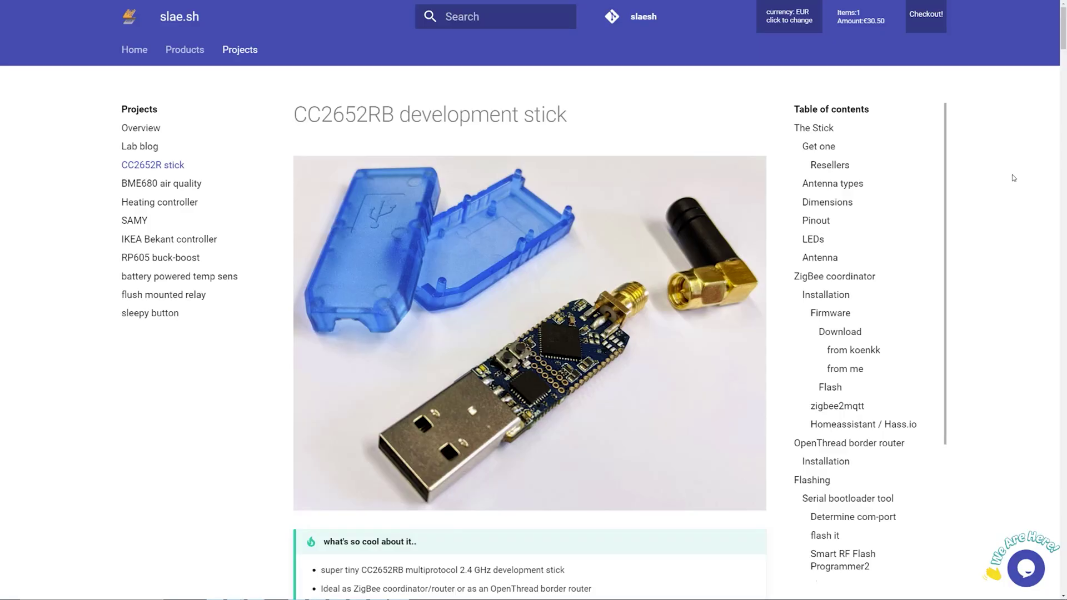
pyautogui.scroll(-10, 705, 293)
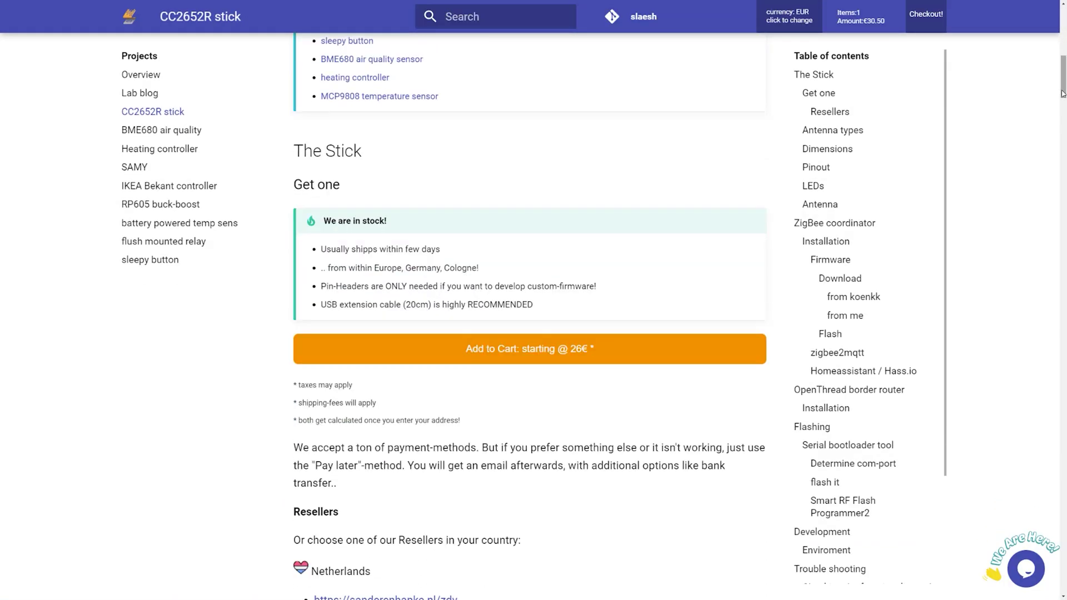
pyautogui.click(611, 353)
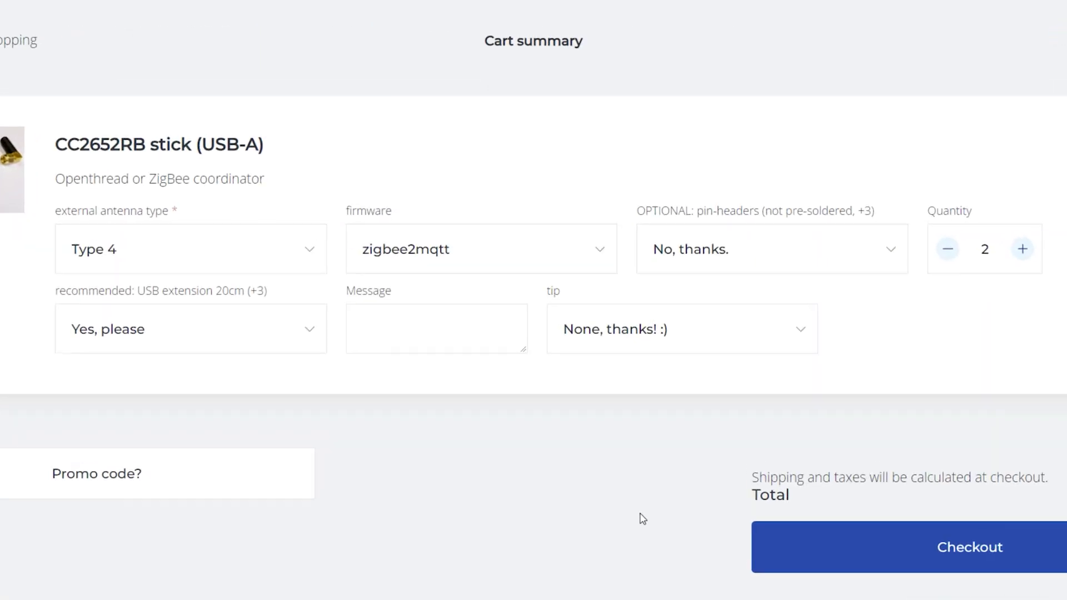
pyautogui.click(600, 269)
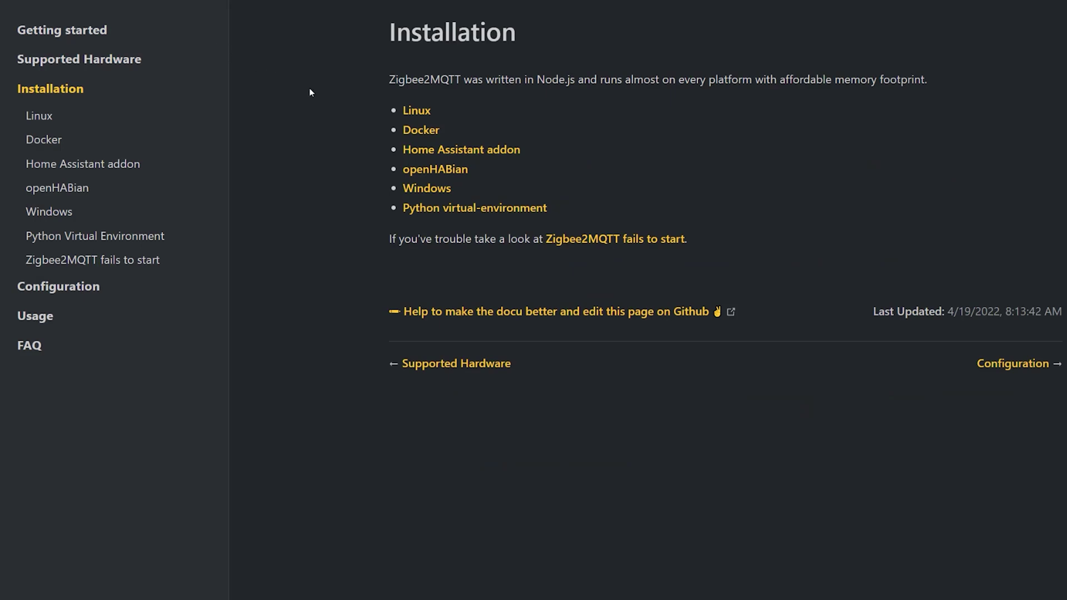
# - From the Home Assistant addon page, reach the hassio-zigbee2mqtt GitHub Installation section and copy its repository URL
pyautogui.click(439, 150)
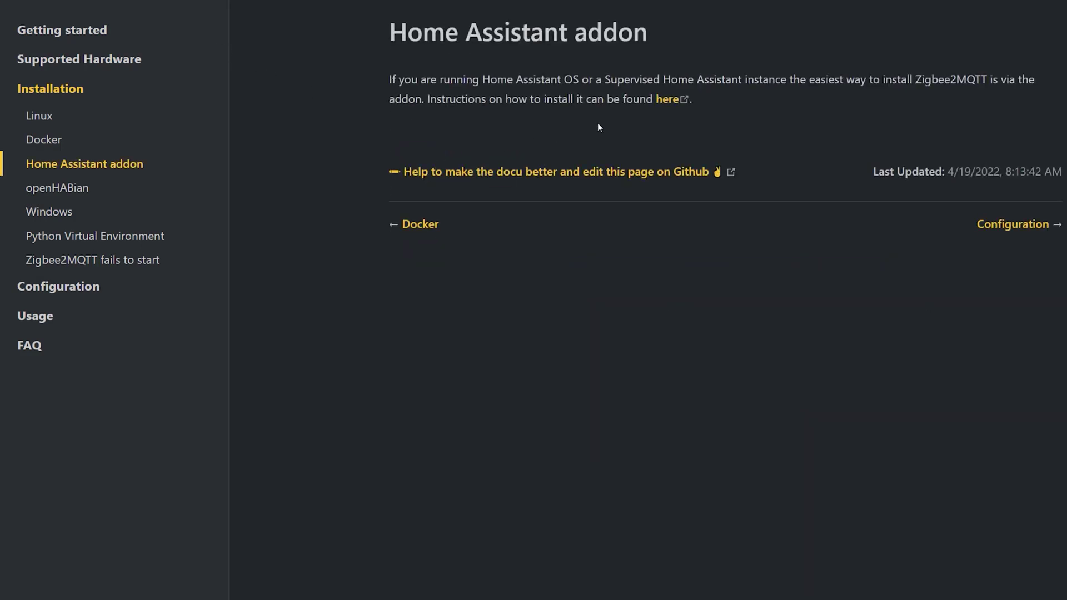
pyautogui.click(666, 101)
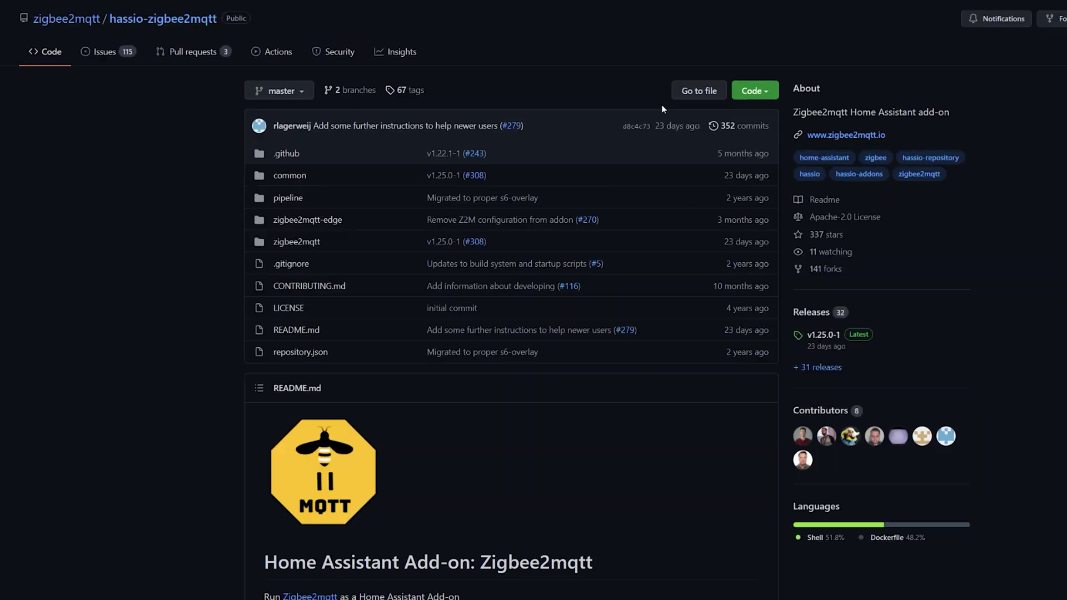
pyautogui.scroll(-5, 703, 112)
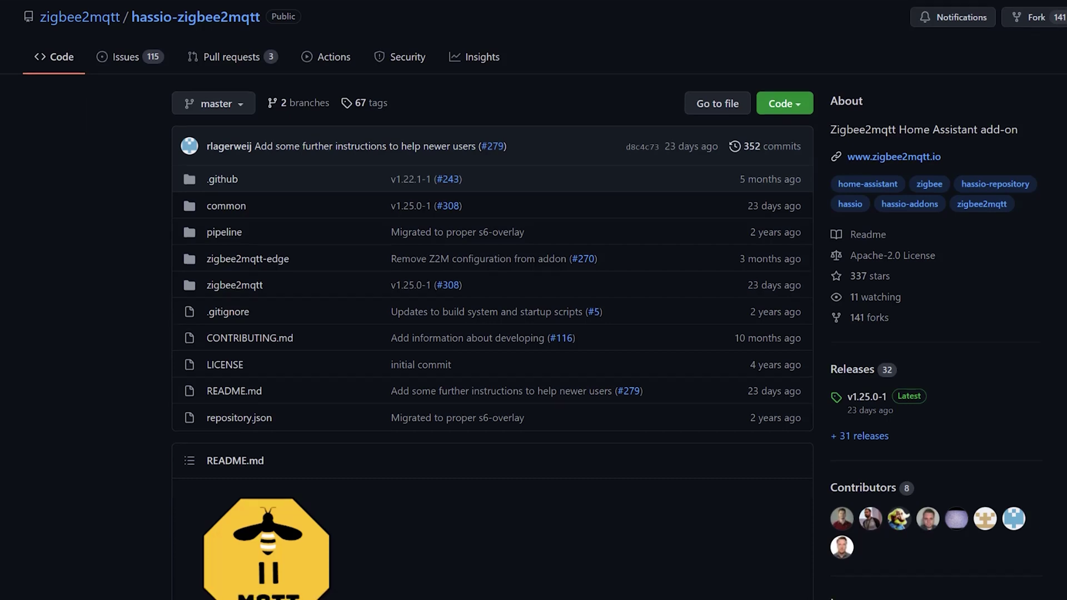
pyautogui.scroll(-1, 608, 300)
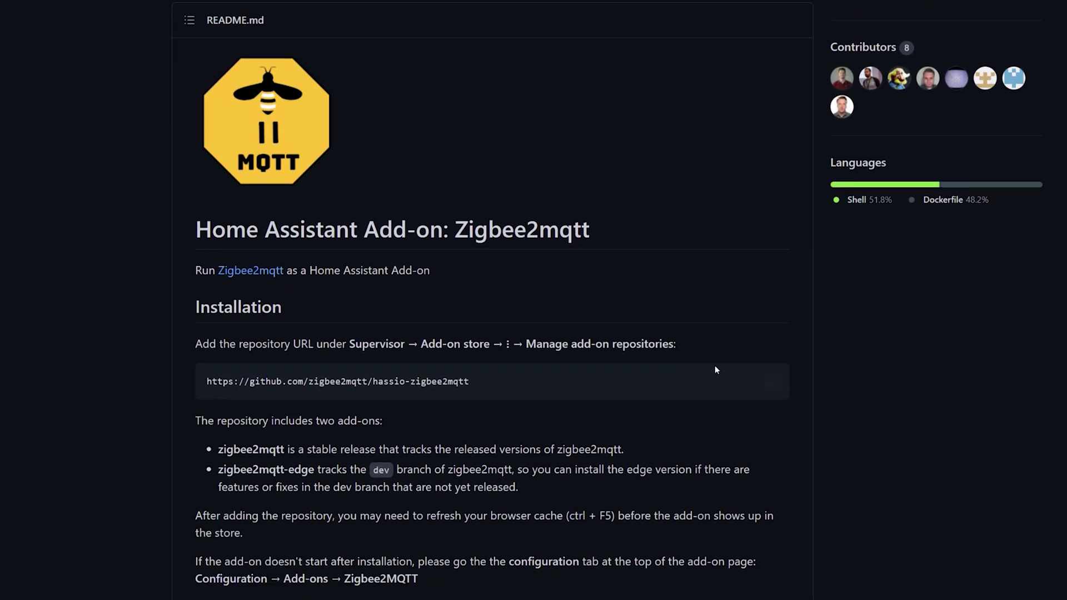
pyautogui.moveTo(473, 382); pyautogui.dragTo(207, 381)
pyautogui.rightClick(431, 381)
pyautogui.click(443, 390)
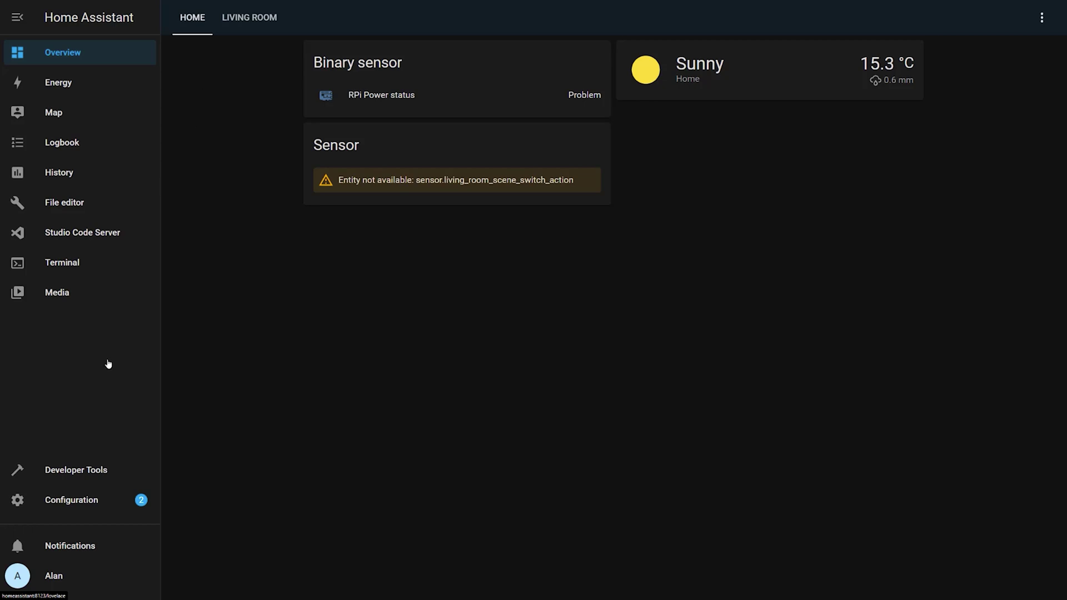
# - Paste the repository URL into the Add-on Store's Repositories, add it, and open the Zigbee2mqtt 1.25.0-1 add-on
pyautogui.click(96, 499)
pyautogui.click(503, 390)
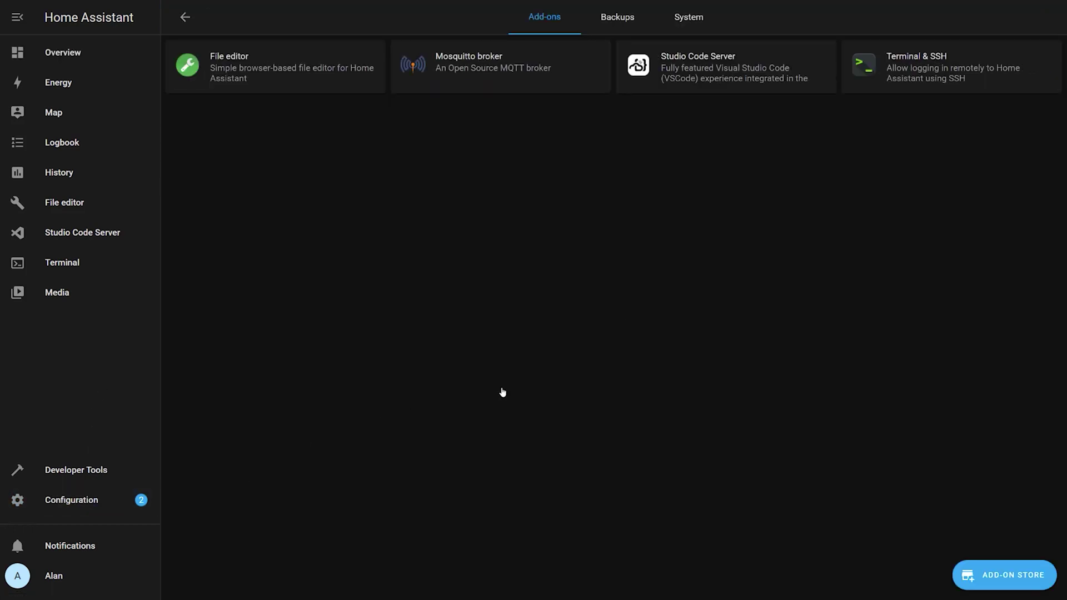
pyautogui.click(1011, 583)
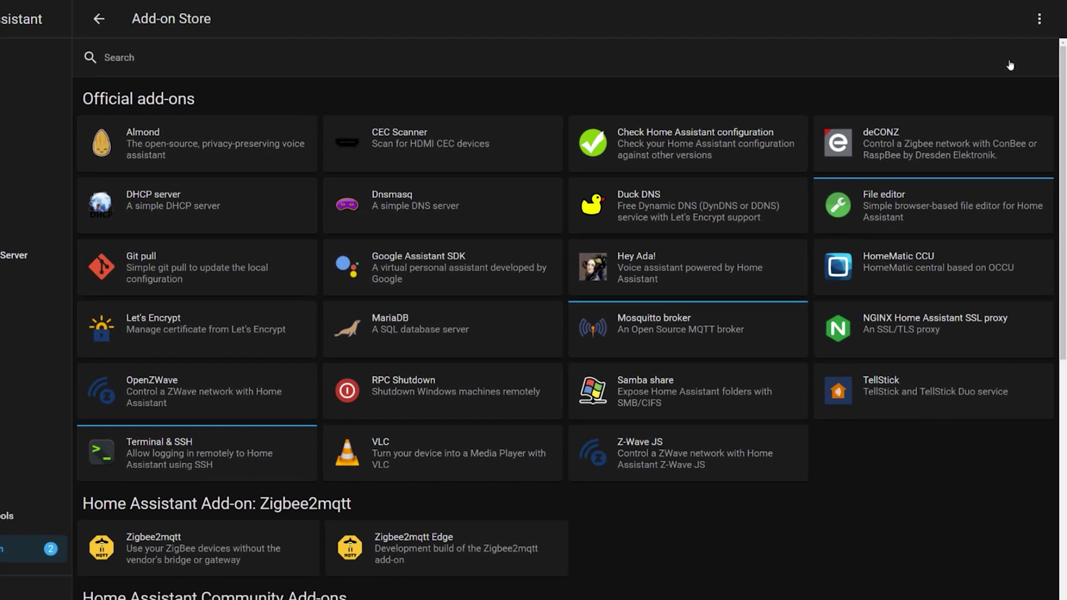
pyautogui.click(1012, 19)
pyautogui.click(986, 61)
pyautogui.hotkey('ctrl', 'v')
pyautogui.click(622, 416)
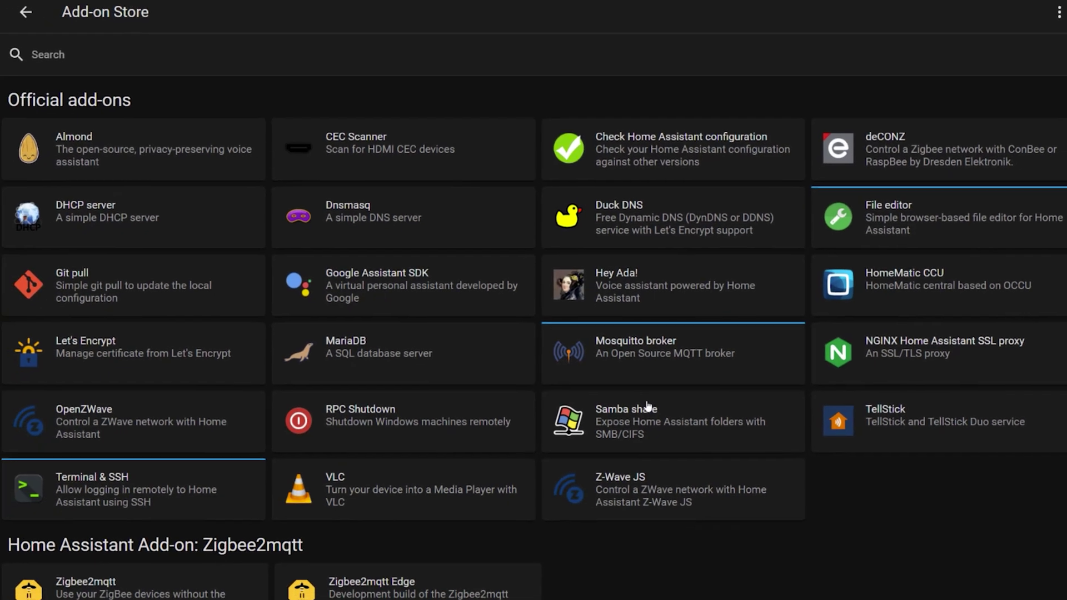
pyautogui.scroll(-5, 602, 405)
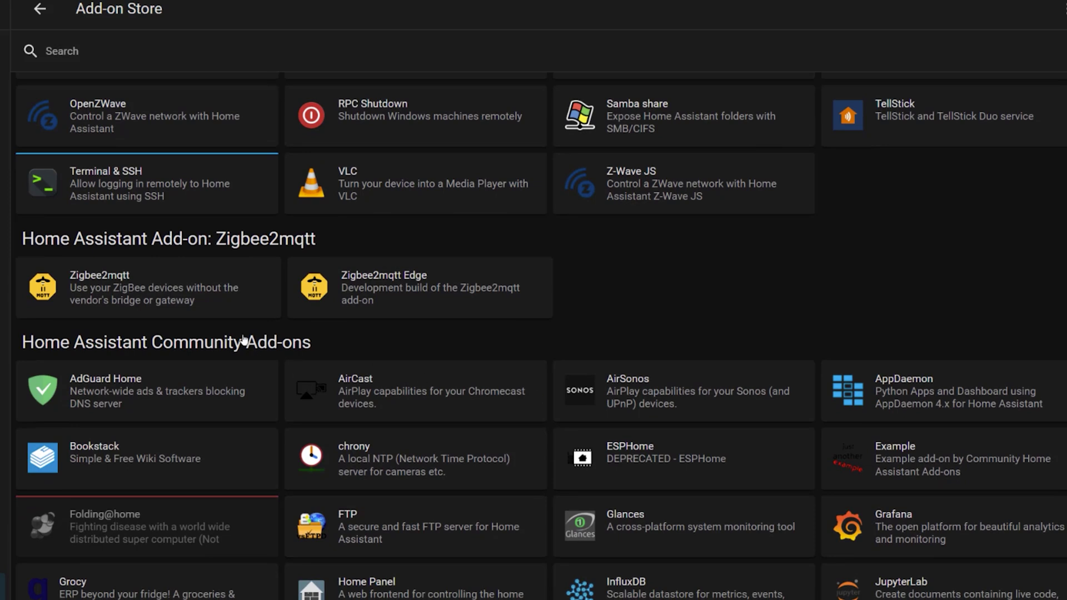
pyautogui.click(164, 302)
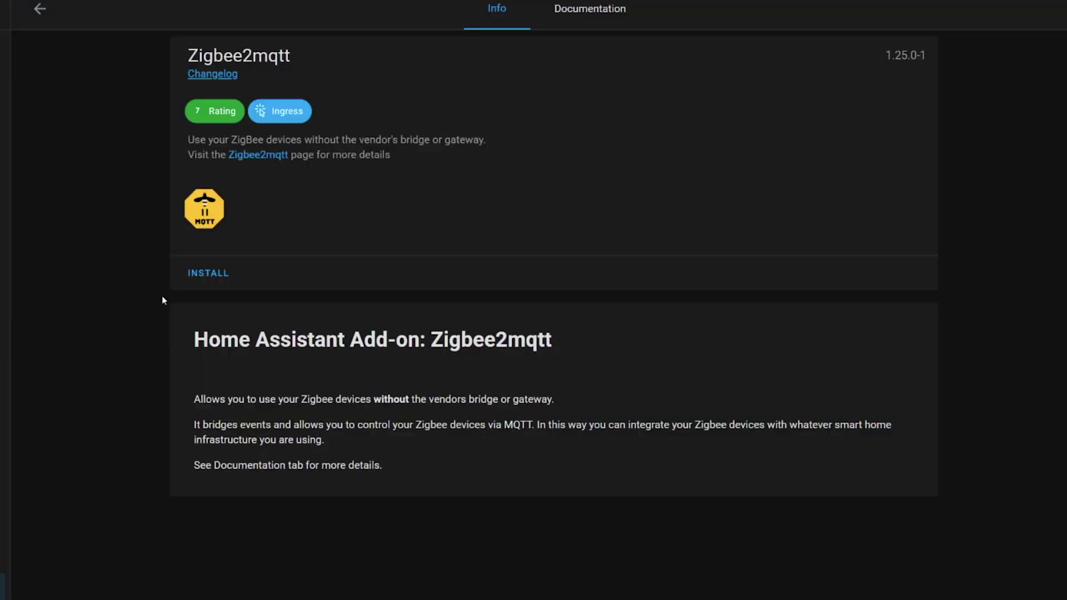
# - Install Zigbee2mqtt, turn on Auto update and Show in sidebar, start it, and check the Log tab
pyautogui.click(207, 277)
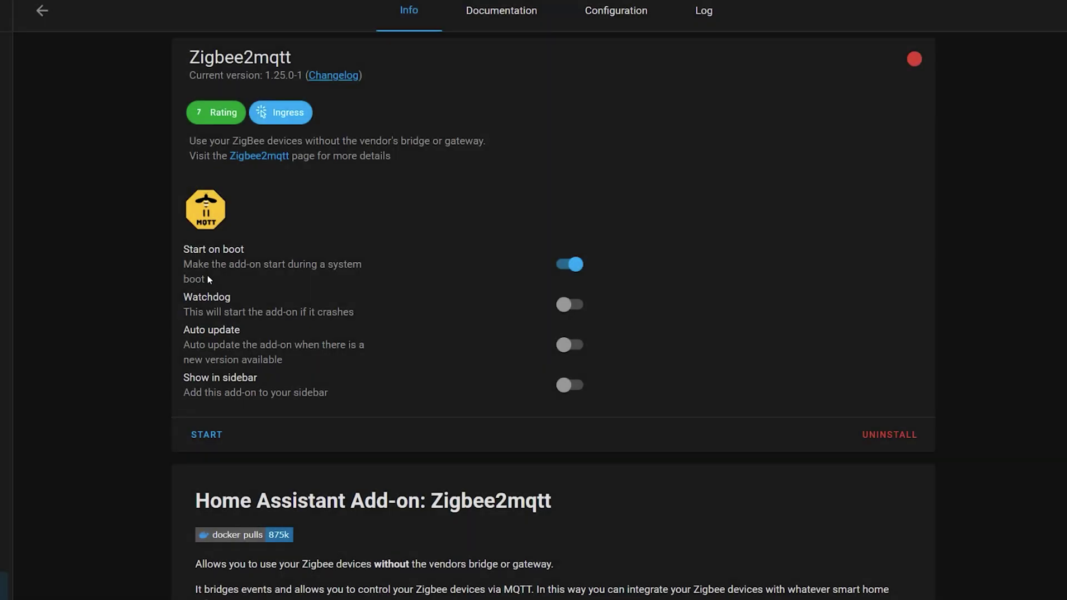
pyautogui.click(571, 345)
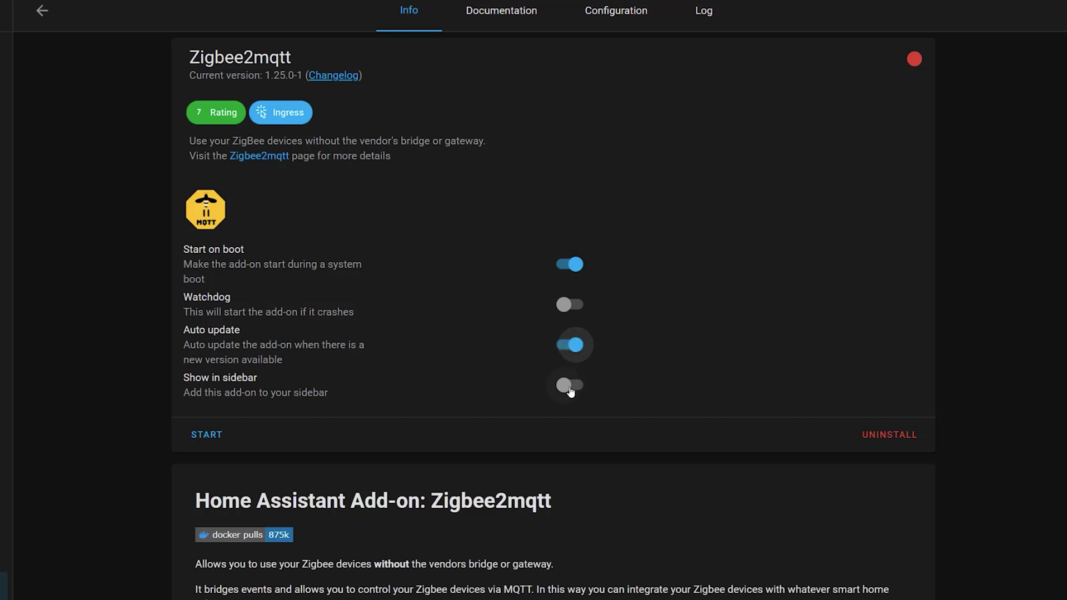
pyautogui.click(570, 385)
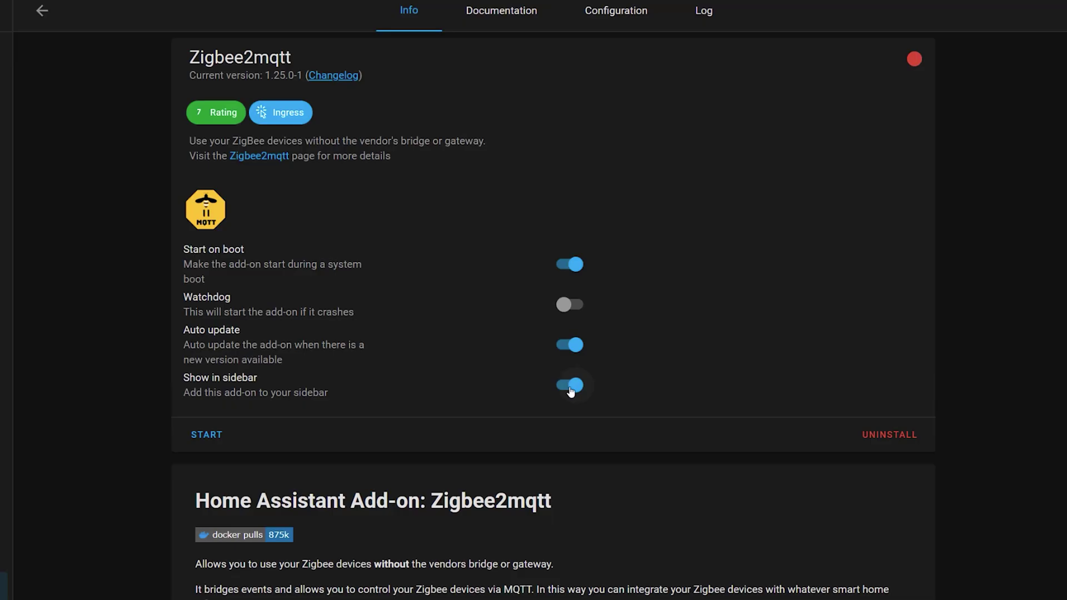
pyautogui.click(210, 439)
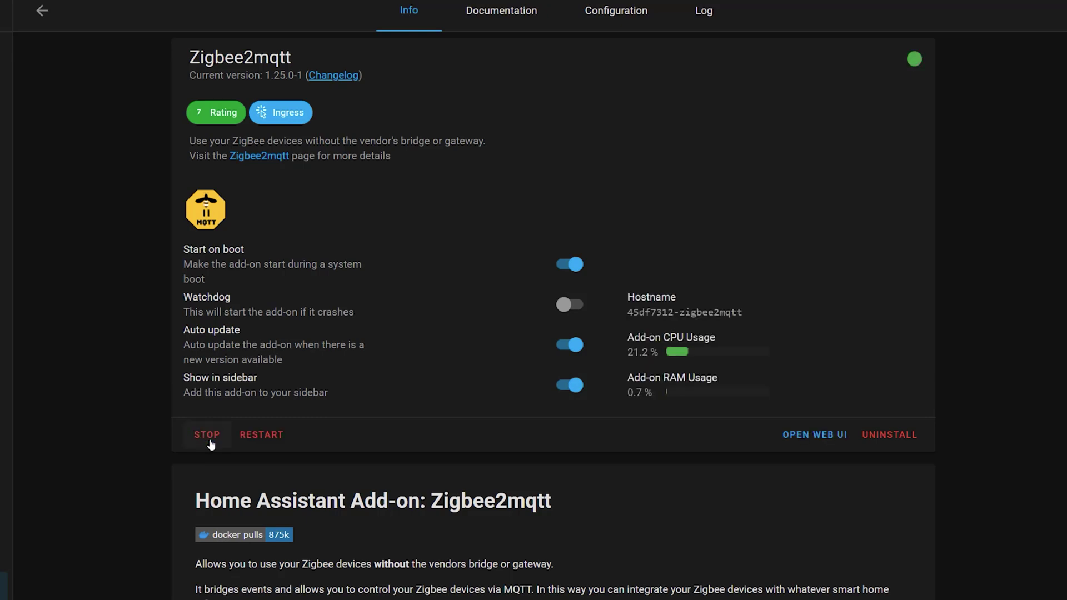
pyautogui.click(703, 17)
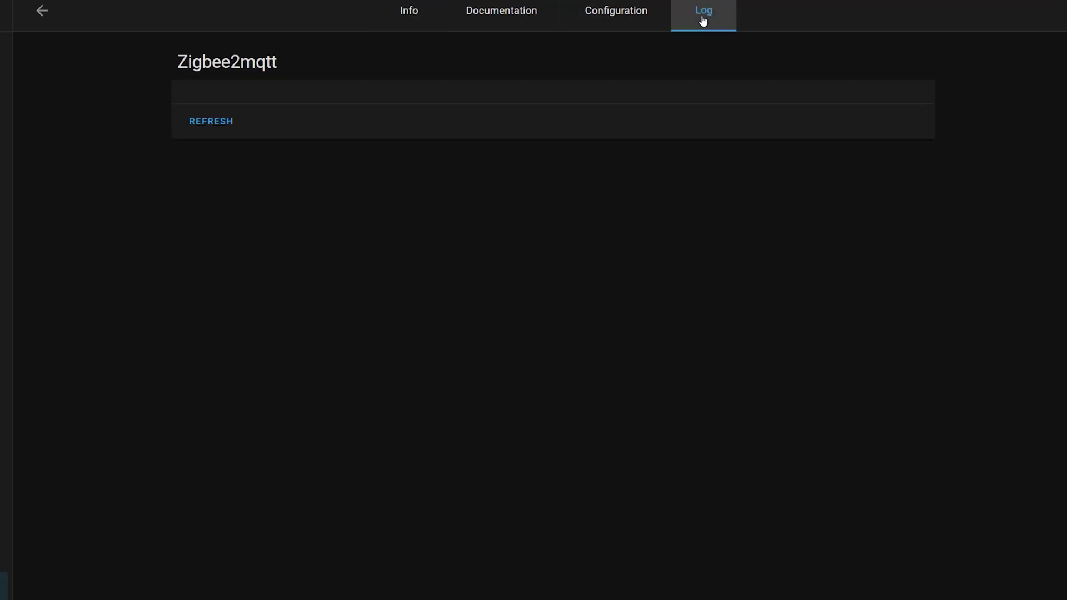
# - Look through the Configuration, Documentation and Info tabs, then launch Zigbee2mqtt from the sidebar
pyautogui.click(627, 20)
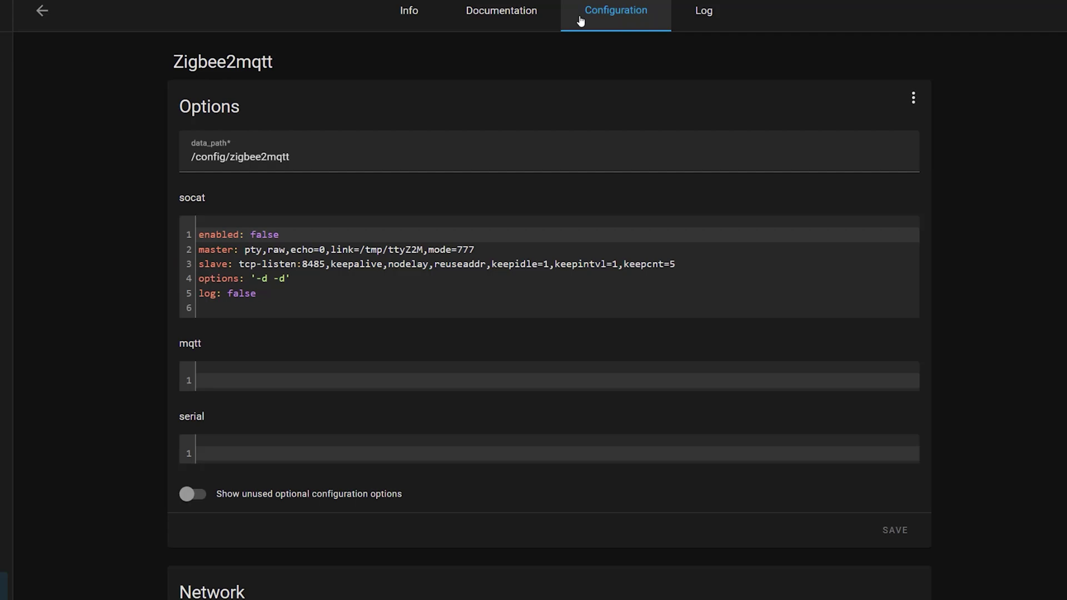
pyautogui.click(491, 19)
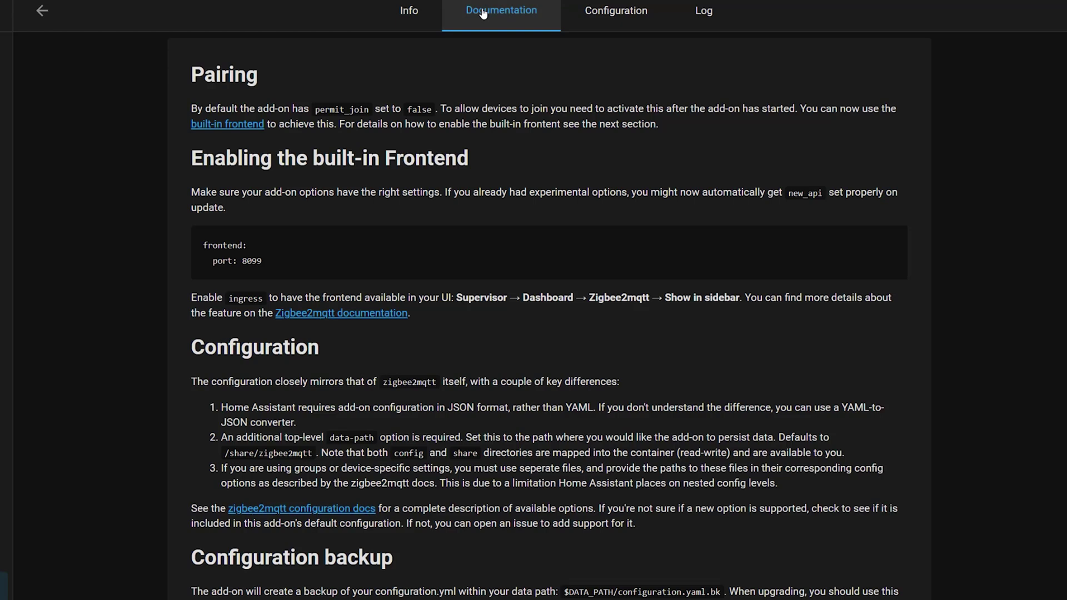
pyautogui.click(413, 16)
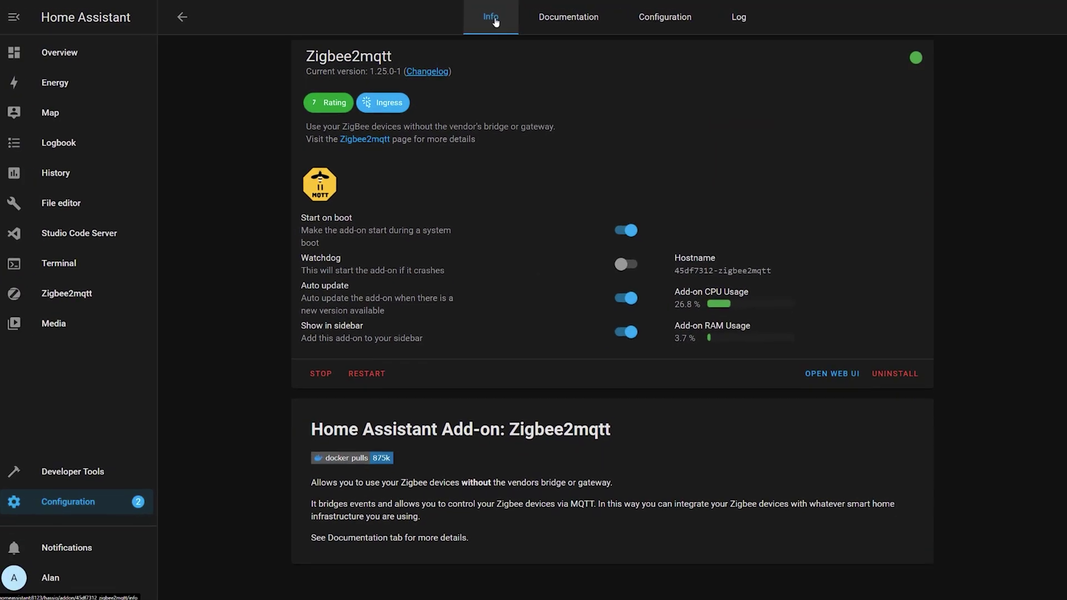
pyautogui.click(63, 294)
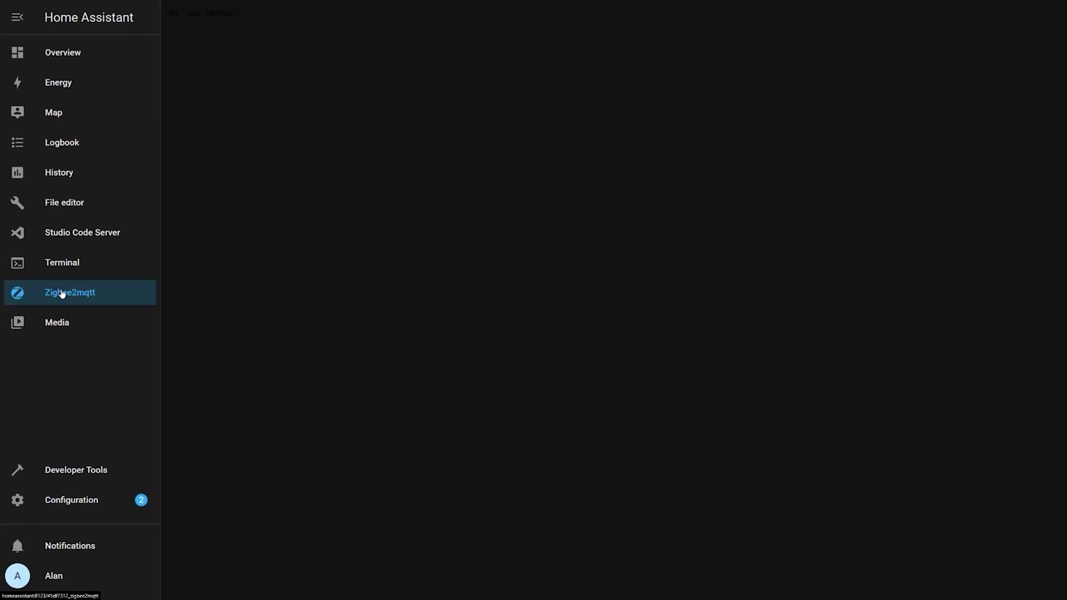
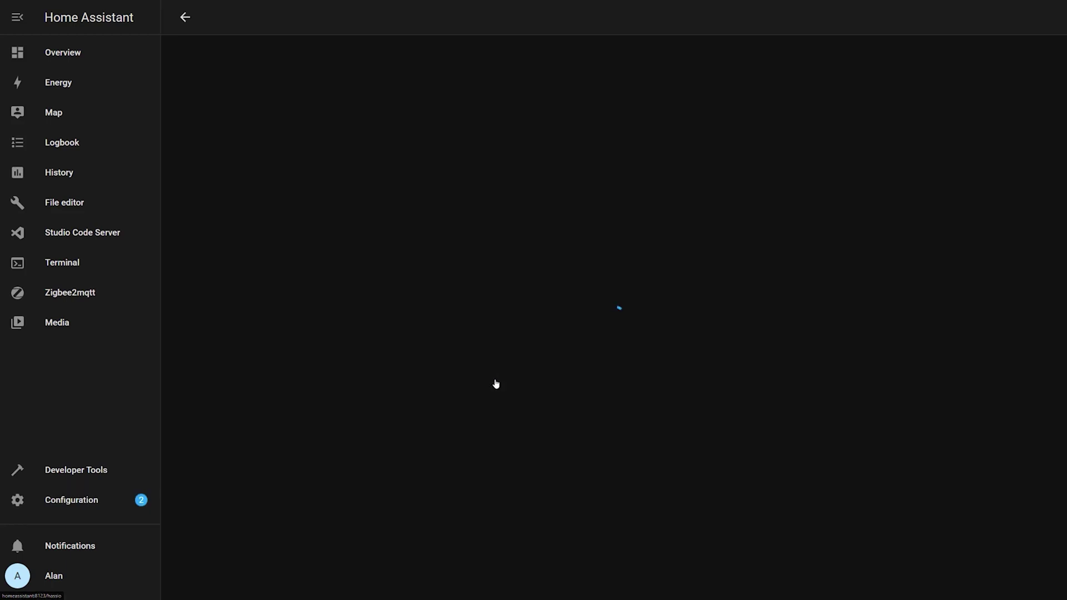
# - Locate the /dev/ttyACM0 serial port error in the Zigbee2mqtt add-on log, then go to Terminal
pyautogui.click(311, 132)
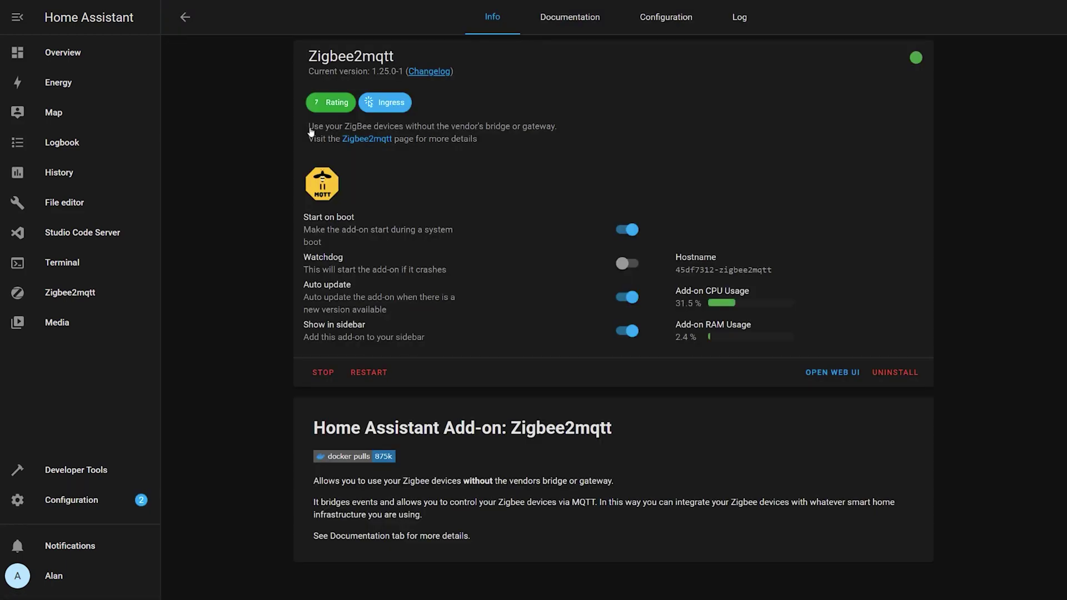
pyautogui.click(740, 18)
pyautogui.scroll(-10, 679, 286)
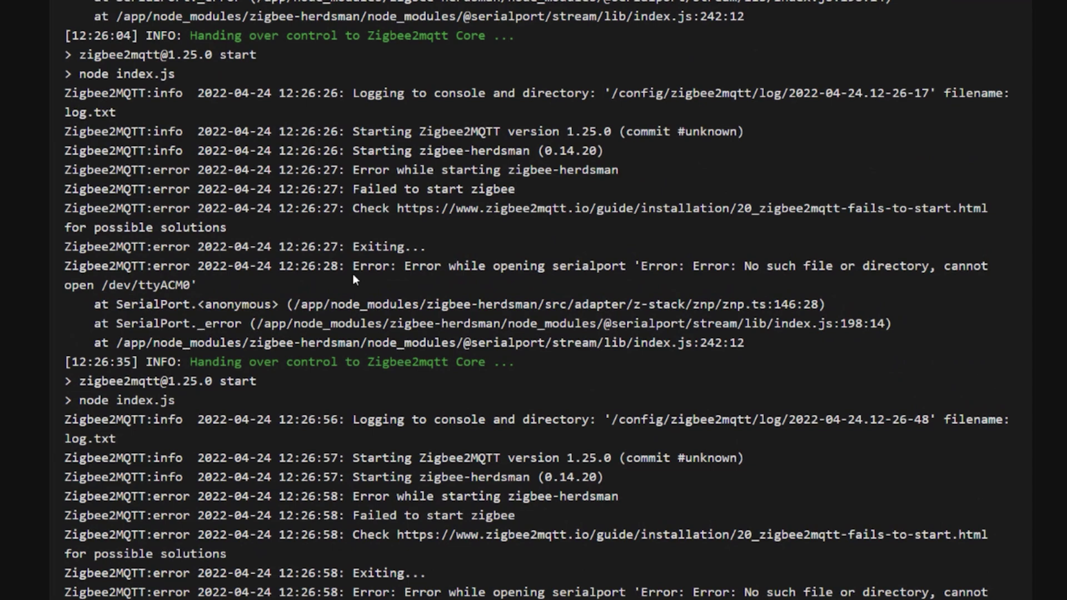
pyautogui.moveTo(353, 267); pyautogui.dragTo(190, 285)
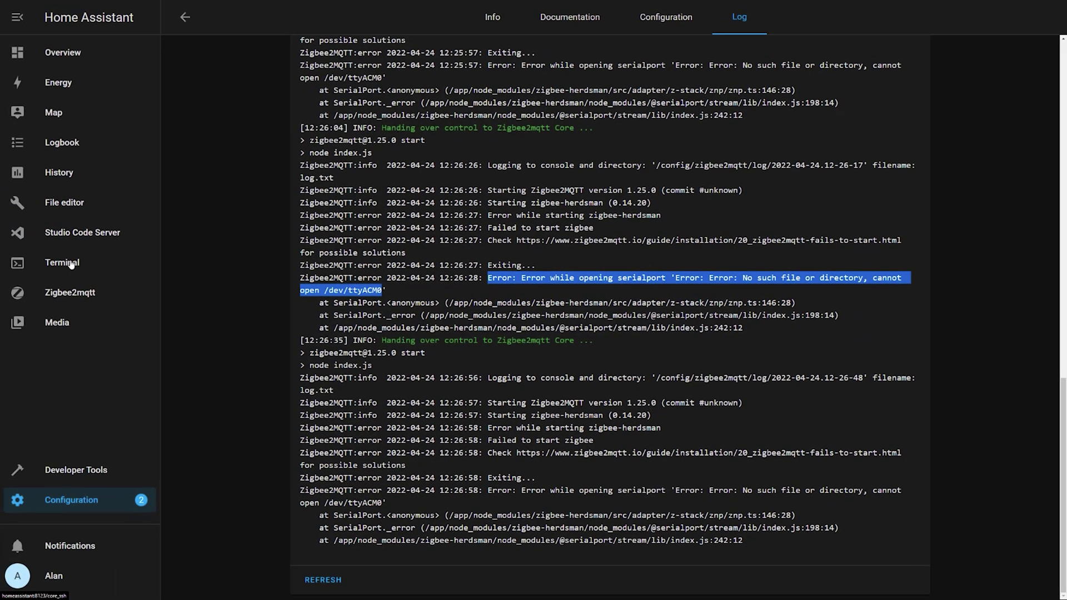
pyautogui.click(71, 263)
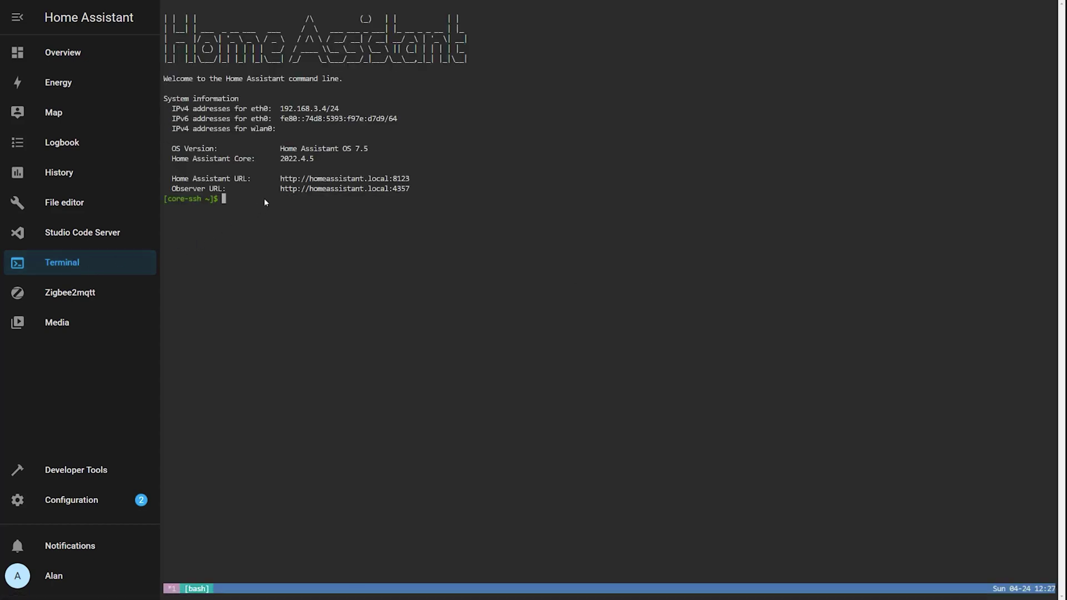
# - Paste the command, correct it to 'ls -l /dev/serial/by-id' and run it
pyautogui.rightClick(266, 201)
pyautogui.click(285, 263)
pyautogui.press('Home')
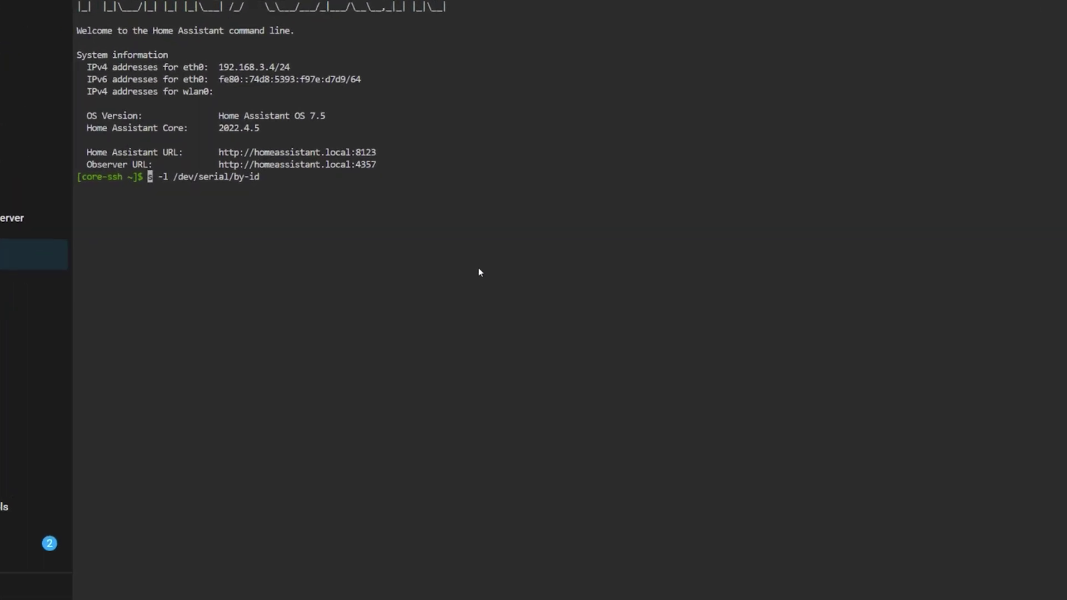
pyautogui.write('l')
pyautogui.press('Return')
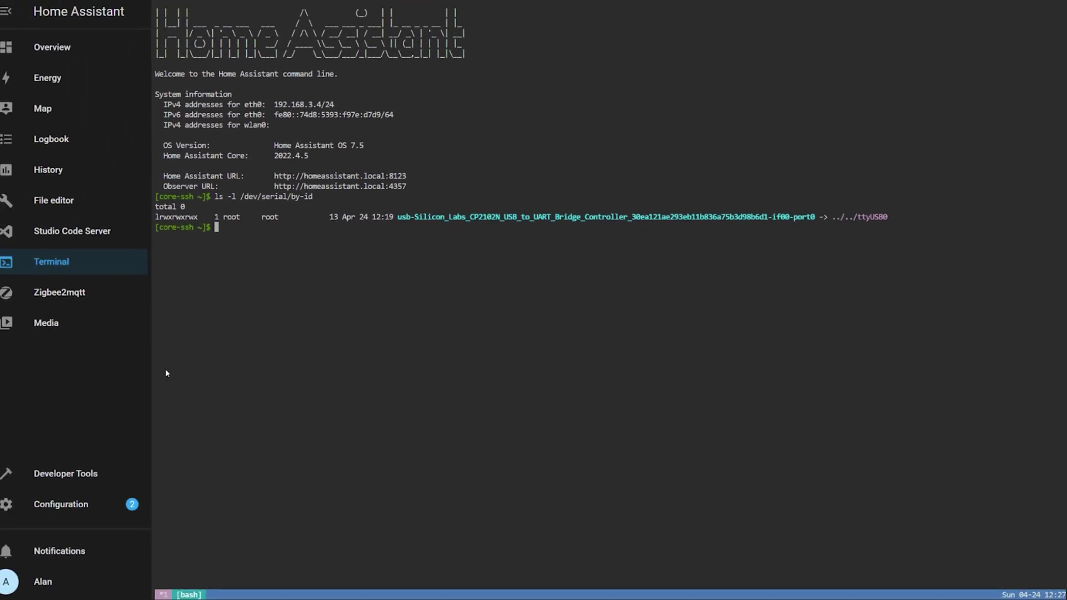
# - Go to the Zigbee2mqtt add-on's Configuration tab via Configuration > Add-ons
pyautogui.click(66, 502)
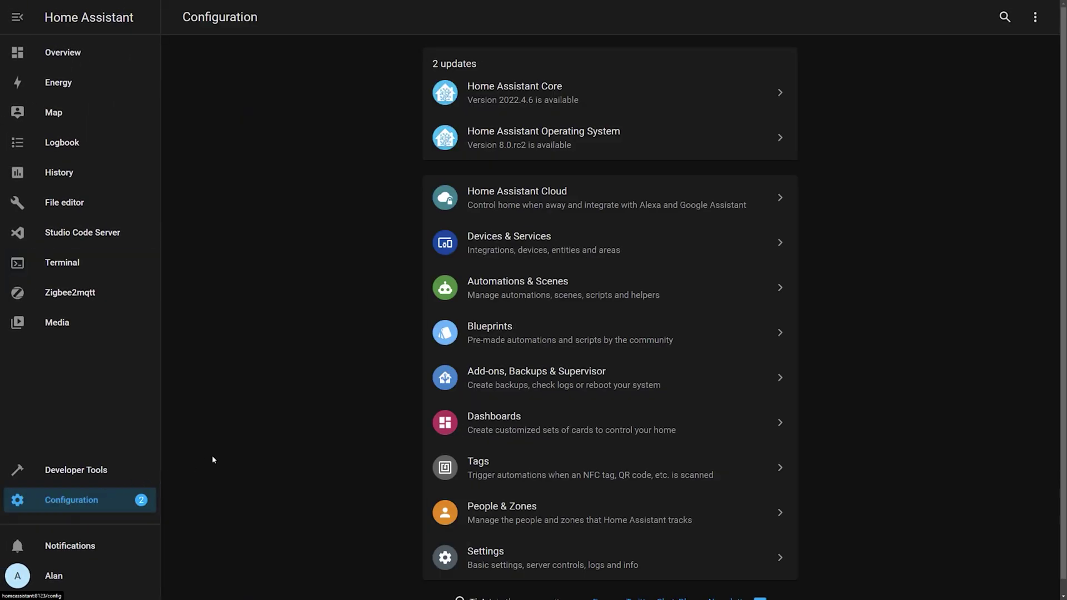
pyautogui.click(476, 383)
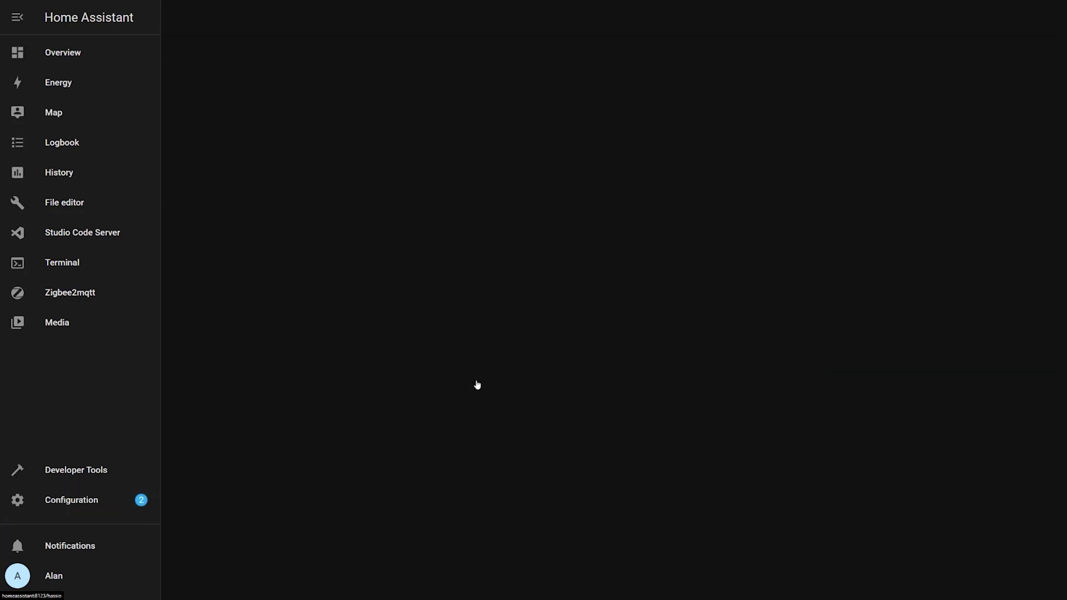
pyautogui.click(315, 145)
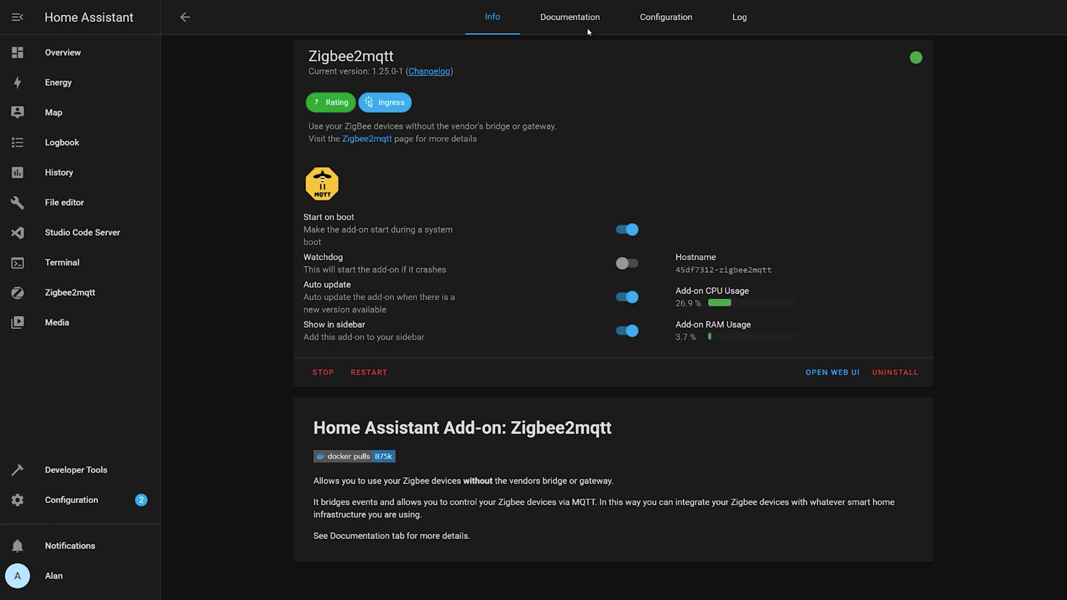
pyautogui.click(652, 22)
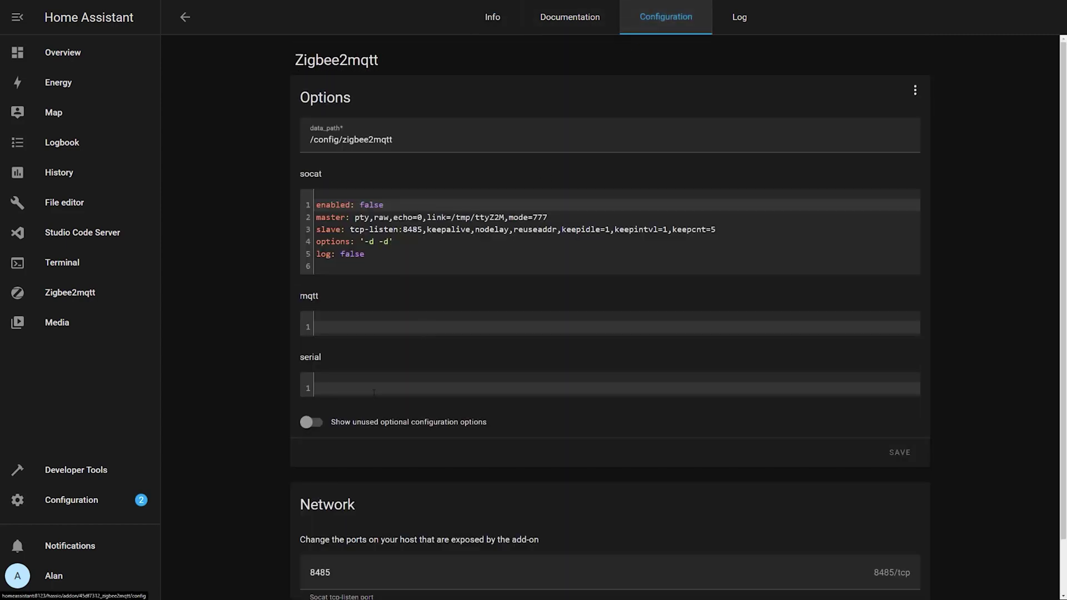
# - Set serial to 'port: /dev/ttyUSB0', save, restart the add-on and view its log
pyautogui.click(373, 393)
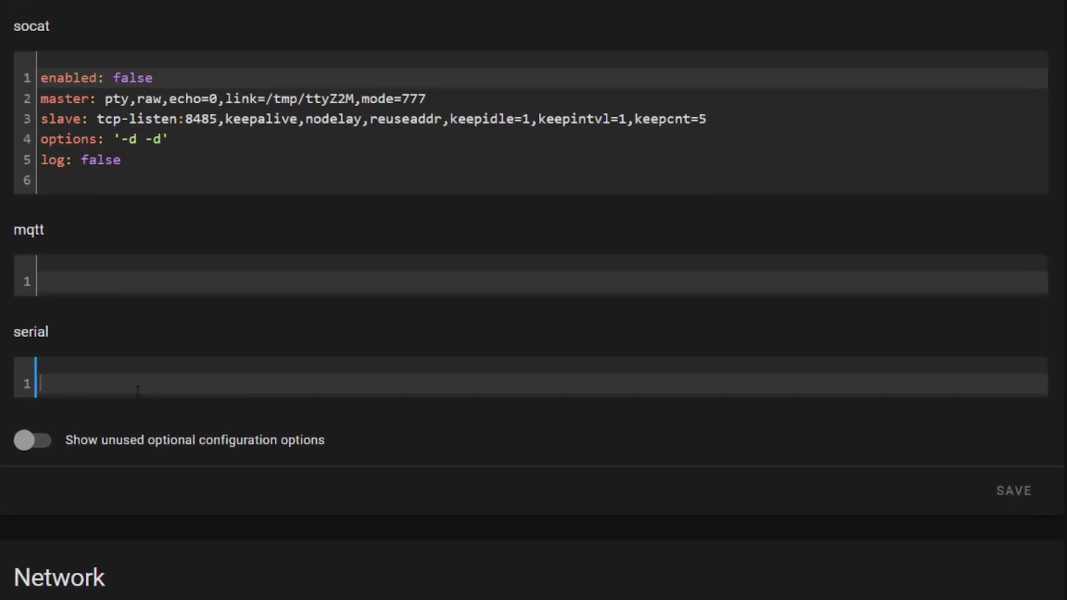
pyautogui.write('port: /dev/ttyUSB0')
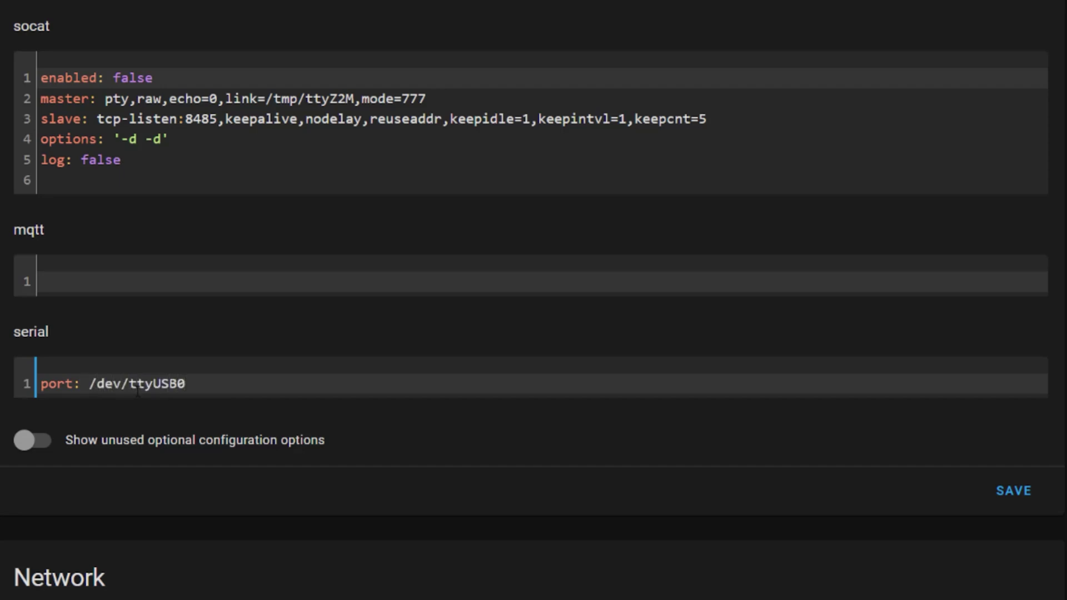
pyautogui.click(1013, 491)
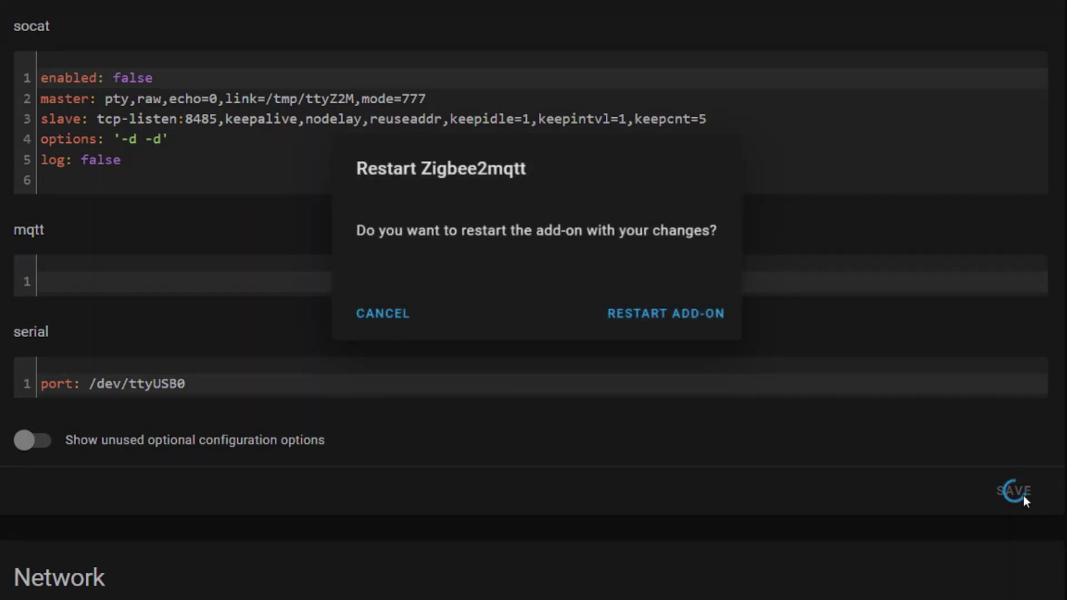
pyautogui.click(708, 324)
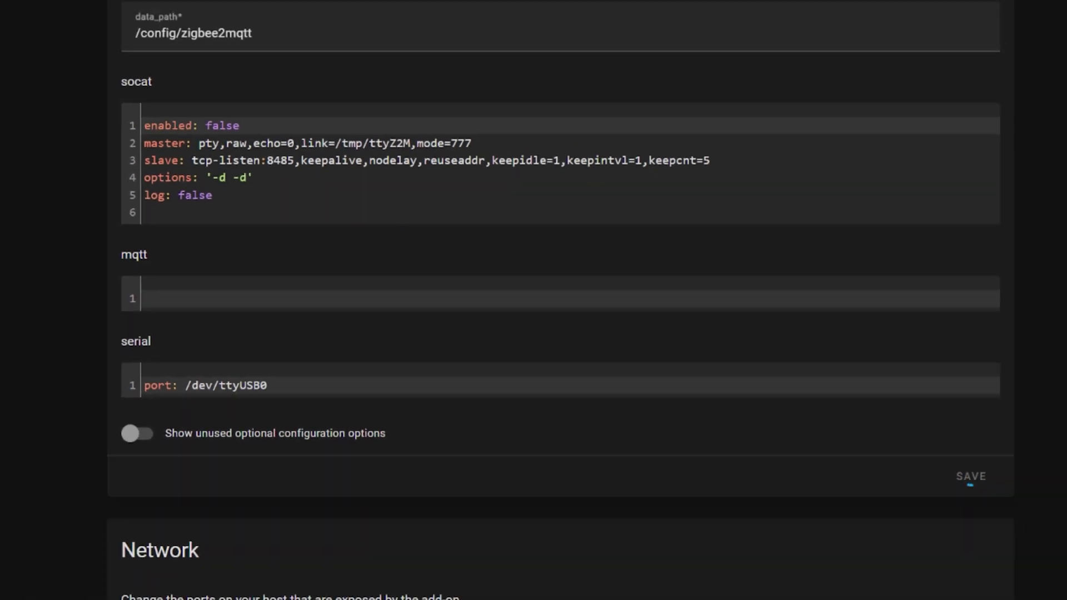
pyautogui.click(739, 16)
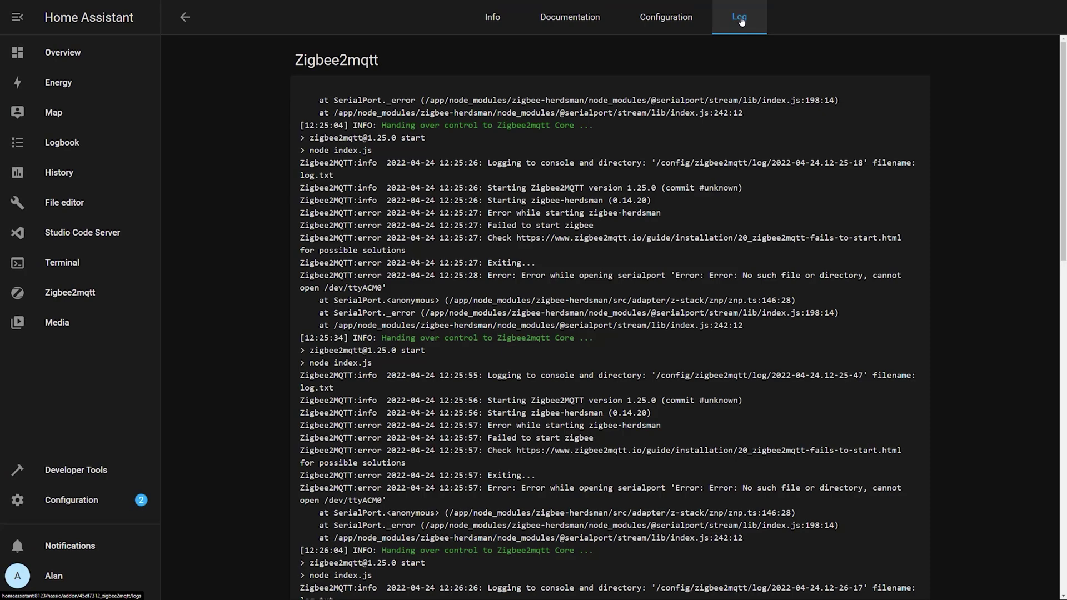
# - Refresh the log twice to confirm a clean startup, then go to the Zigbee2mqtt panel
pyautogui.scroll(-15, 716, 367)
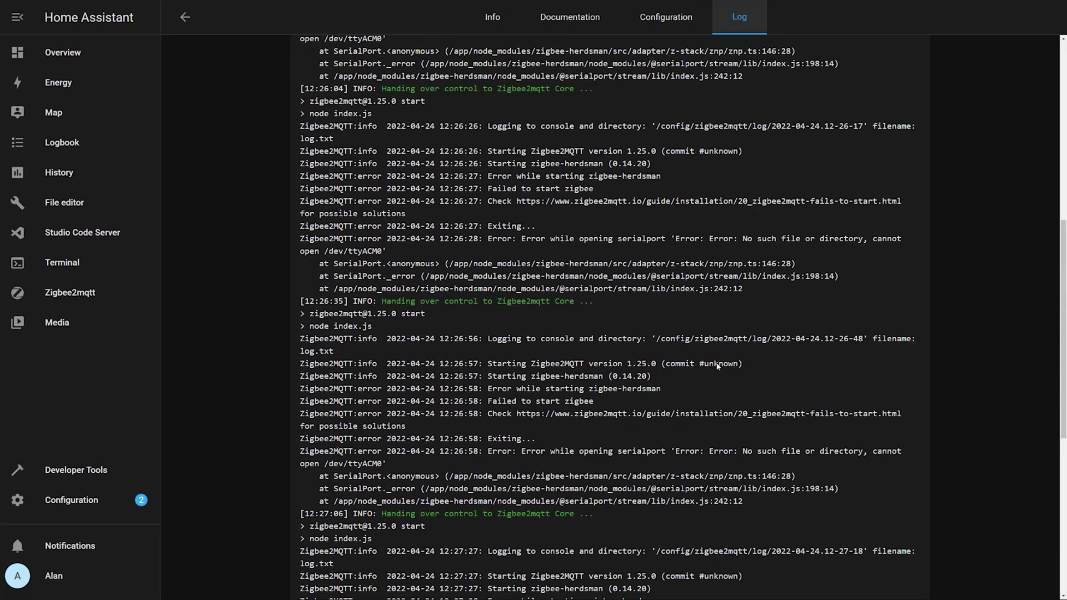
pyautogui.click(323, 580)
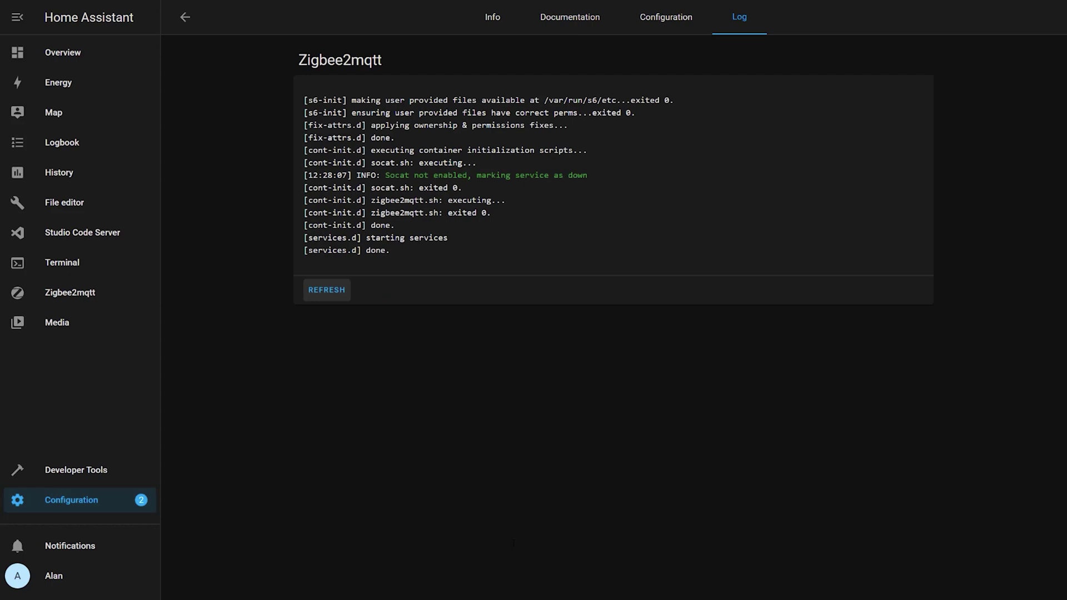
pyautogui.click(333, 292)
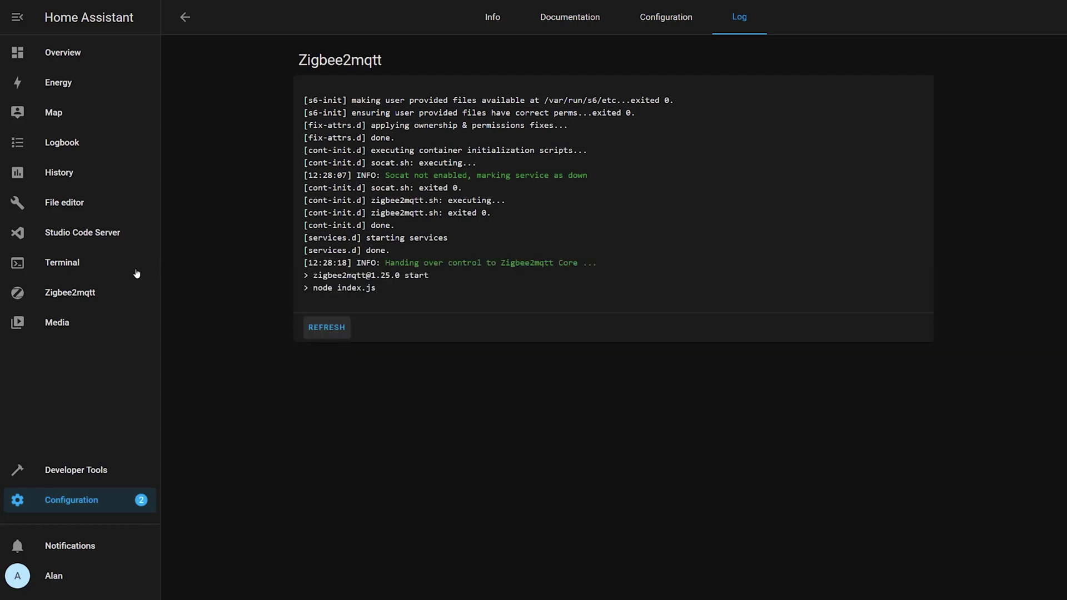
pyautogui.click(78, 294)
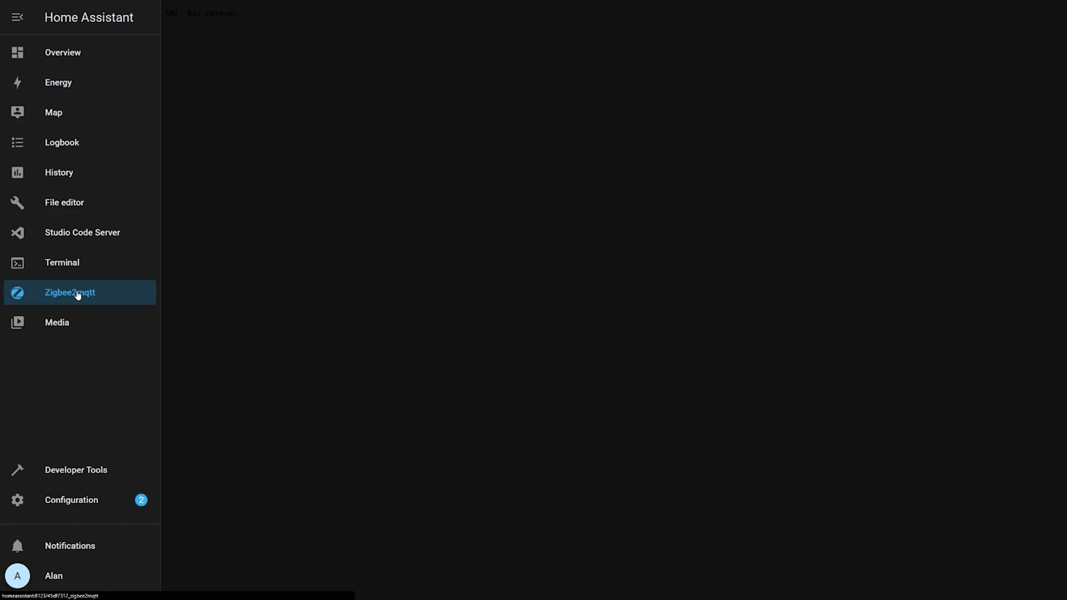
# - Reload the panel, review the Advanced, Passlist, OTA and MQTT settings, then permit all devices to join
pyautogui.click(66, 296)
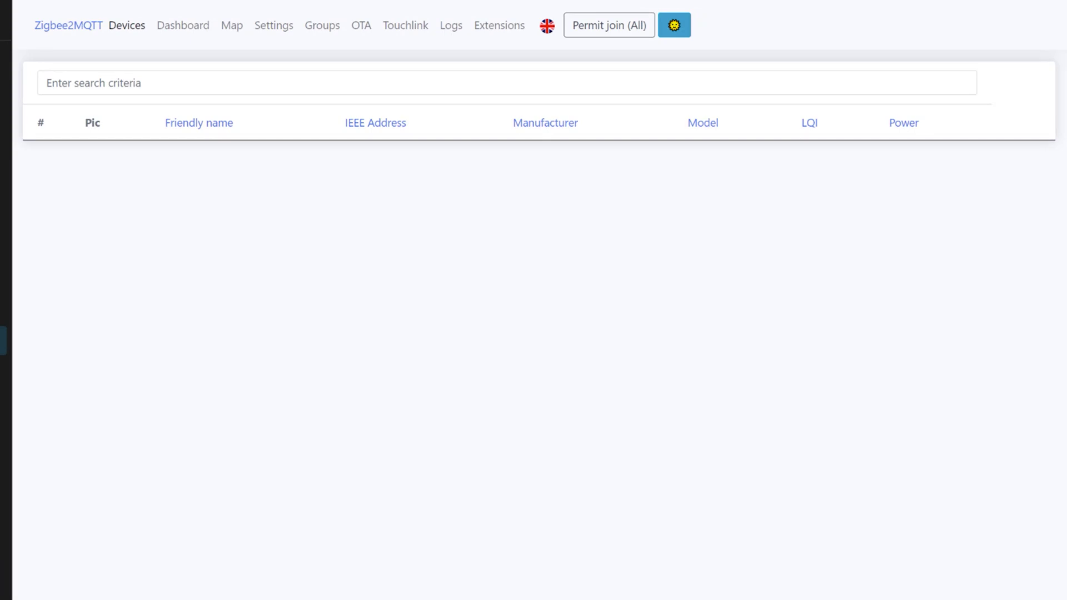
pyautogui.click(270, 32)
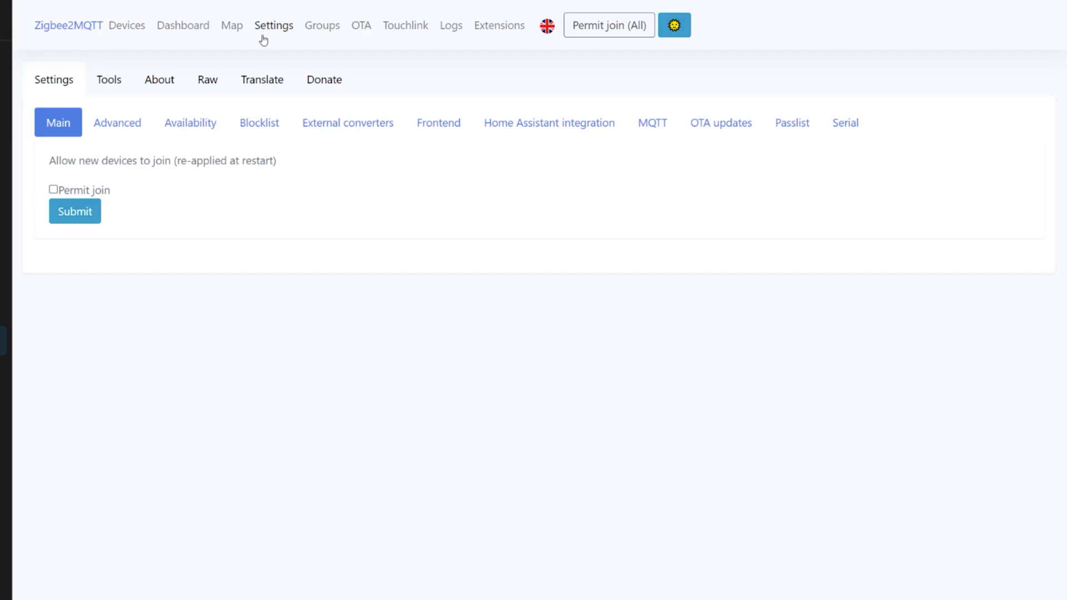
pyautogui.click(133, 123)
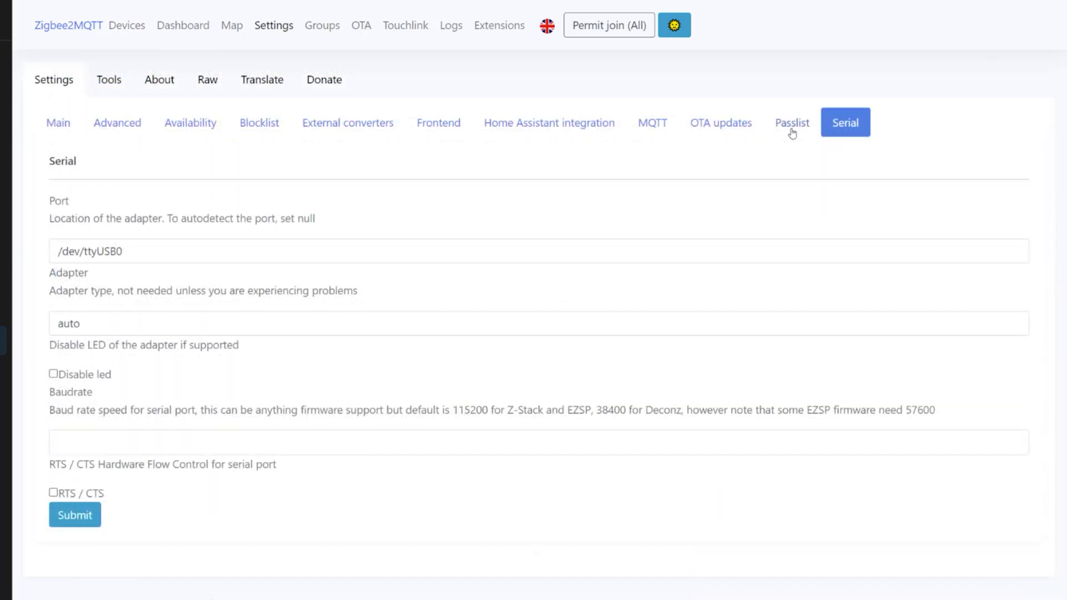
pyautogui.click(792, 129)
pyautogui.click(728, 127)
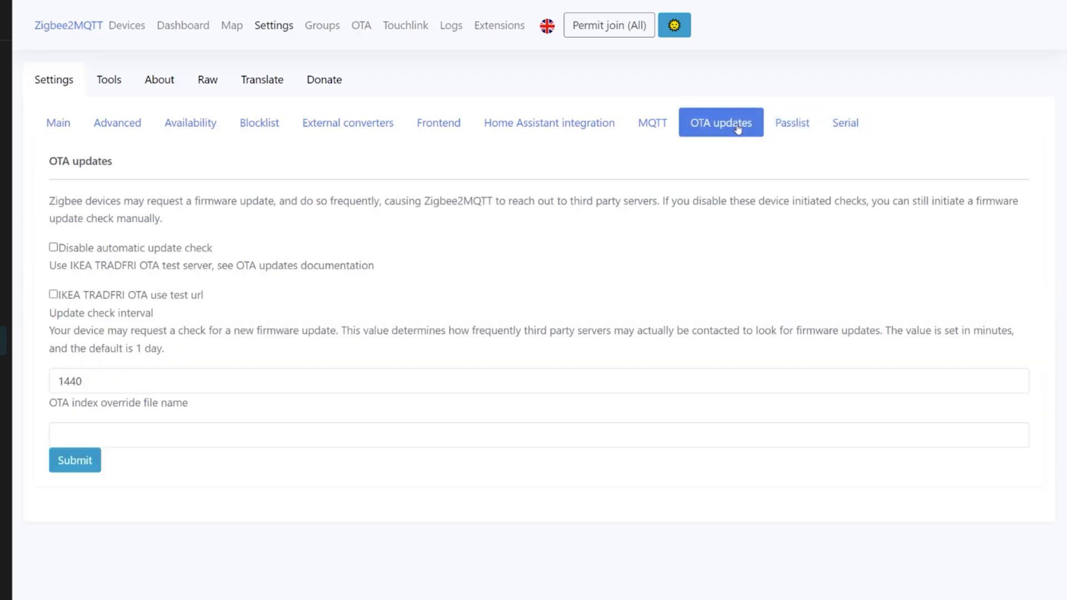
pyautogui.click(662, 127)
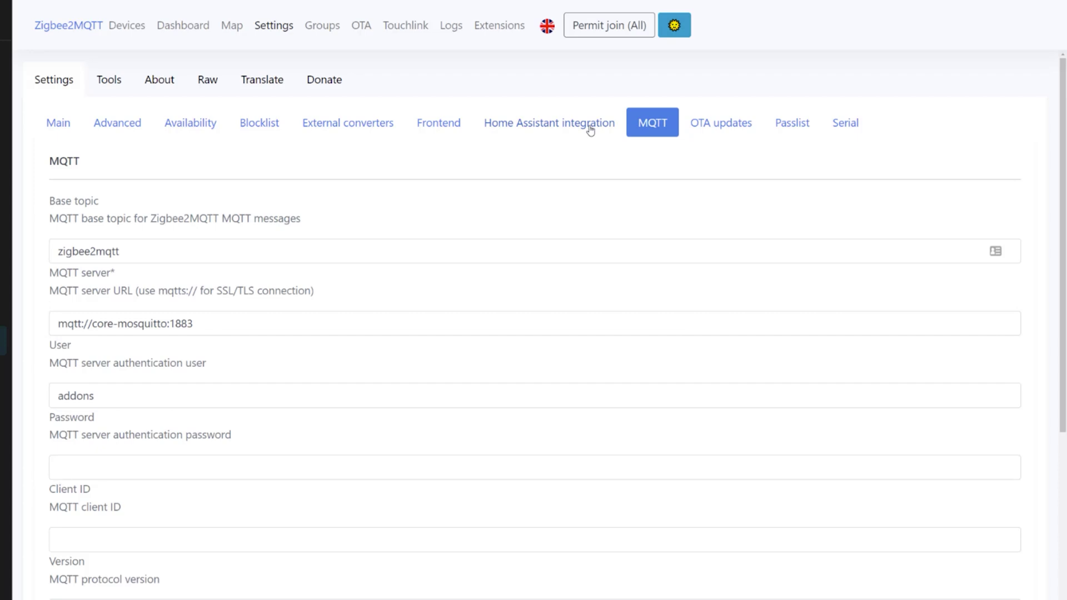
pyautogui.click(127, 27)
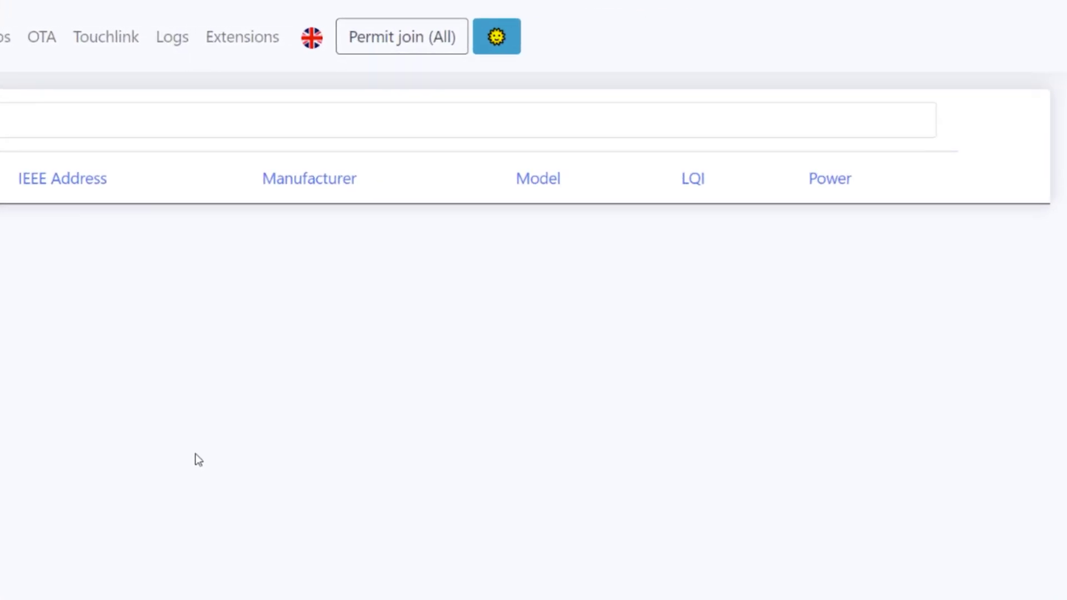
pyautogui.click(392, 44)
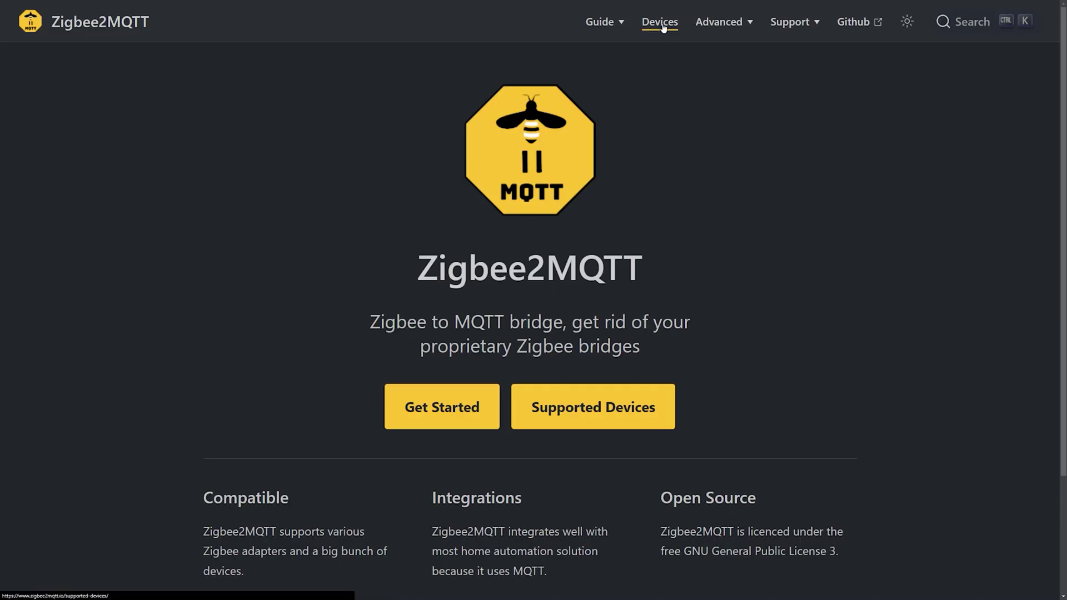
# - Find the Hue white ambiance Amaze page in the supported devices list and scroll to its pairing notes
pyautogui.click(663, 28)
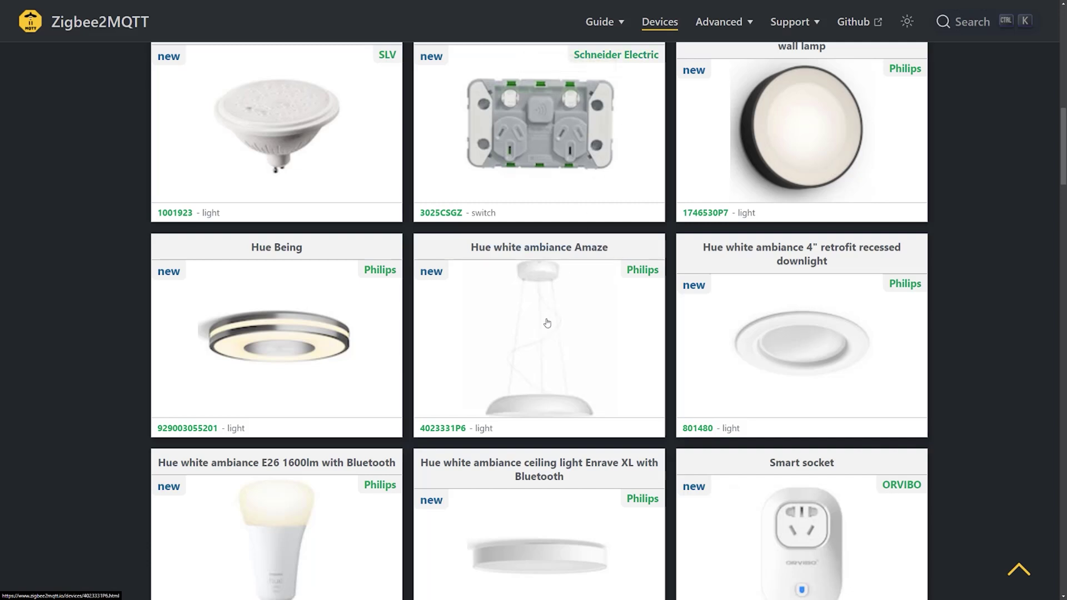
pyautogui.click(547, 323)
pyautogui.scroll(-4, 546, 321)
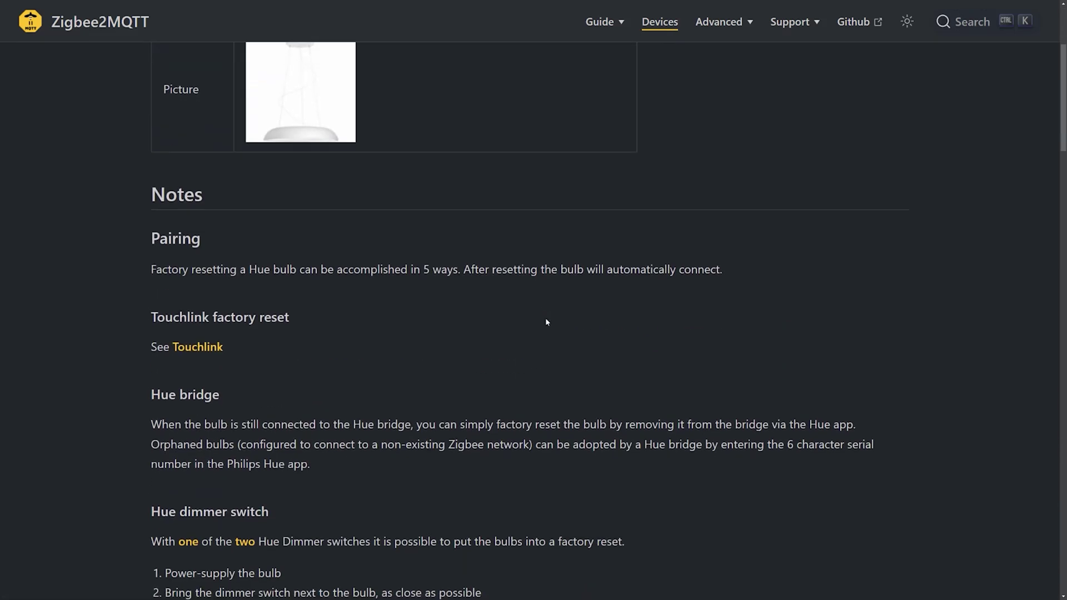
pyautogui.scroll(-2, 545, 322)
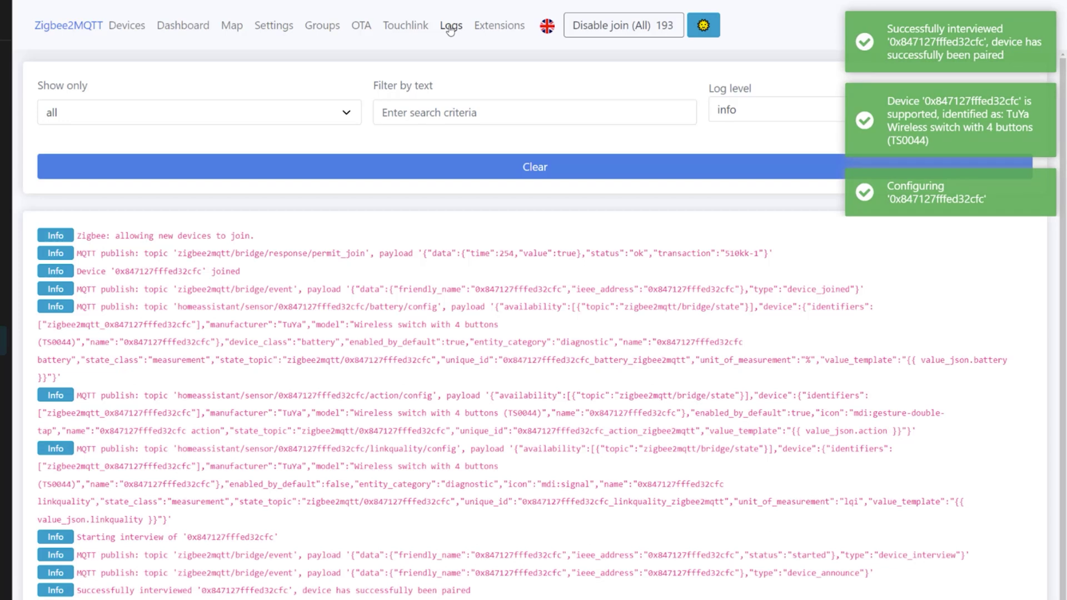
# - Rename the TuYa switch to 'Living Room Scene Switch', also updating its Home Assistant entity ID
pyautogui.click(133, 31)
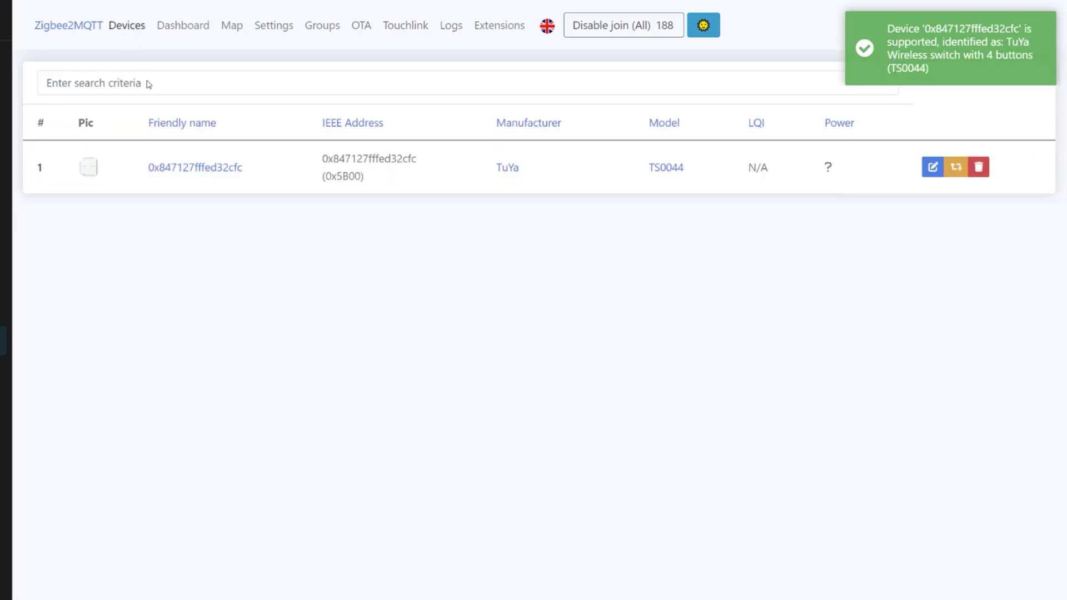
pyautogui.click(932, 166)
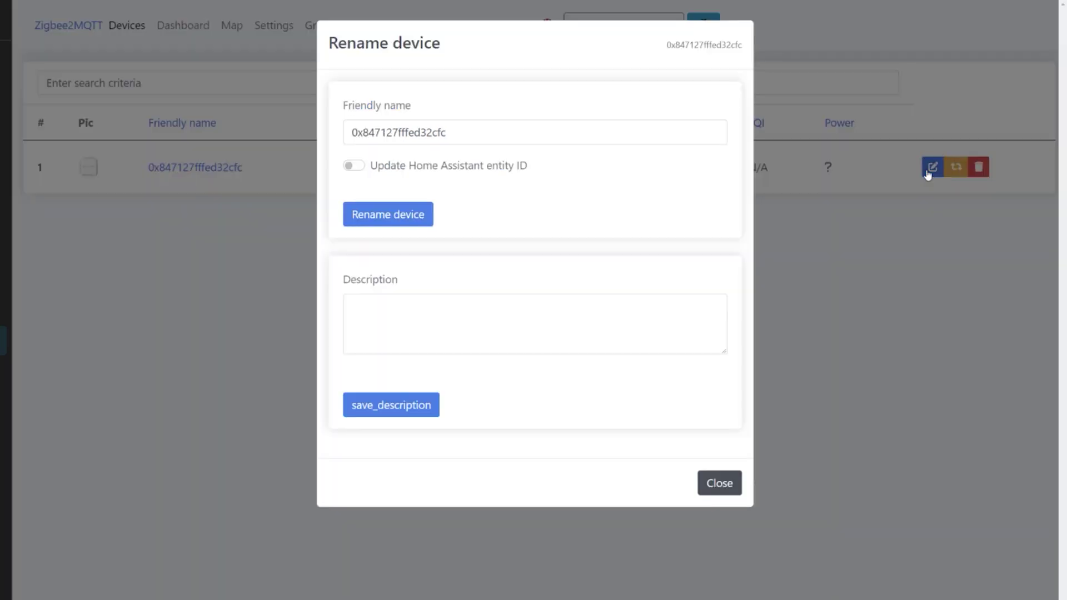
pyautogui.doubleClick(495, 131)
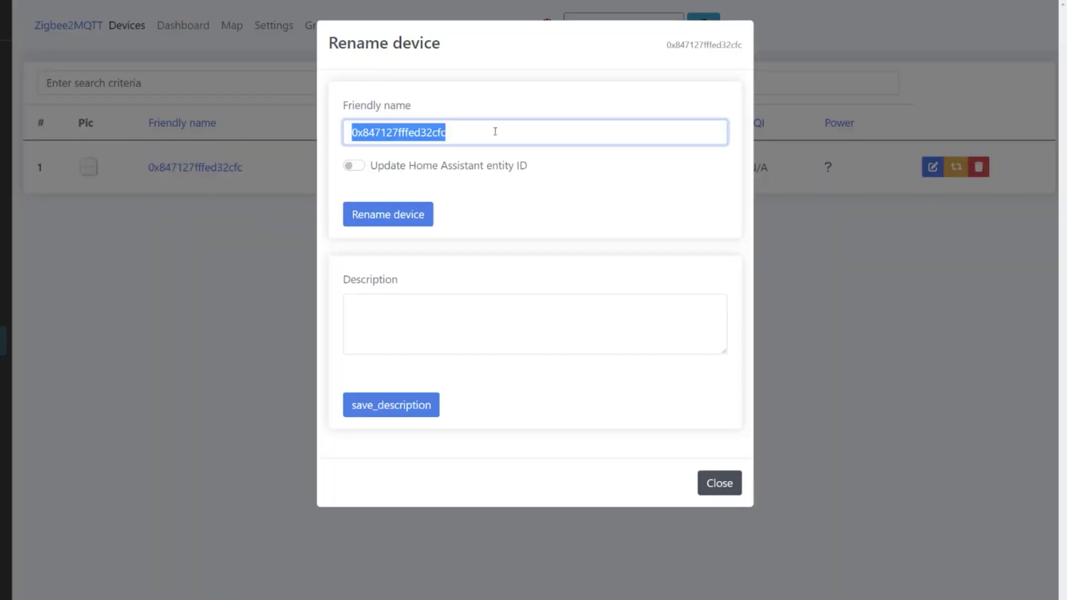
pyautogui.write('Living Room Scene Switch')
pyautogui.click(358, 168)
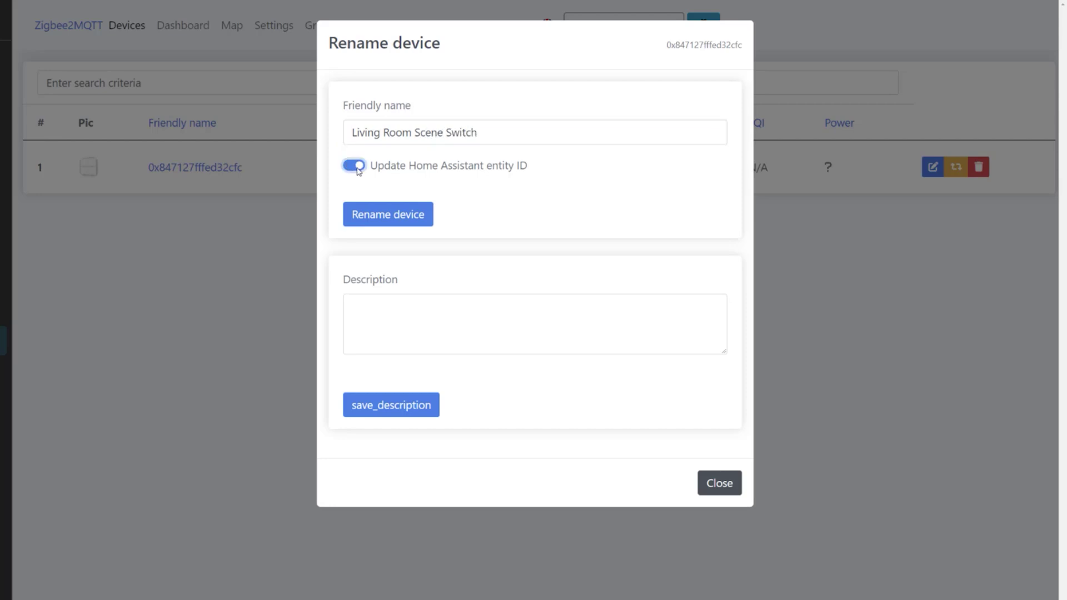
pyautogui.click(385, 217)
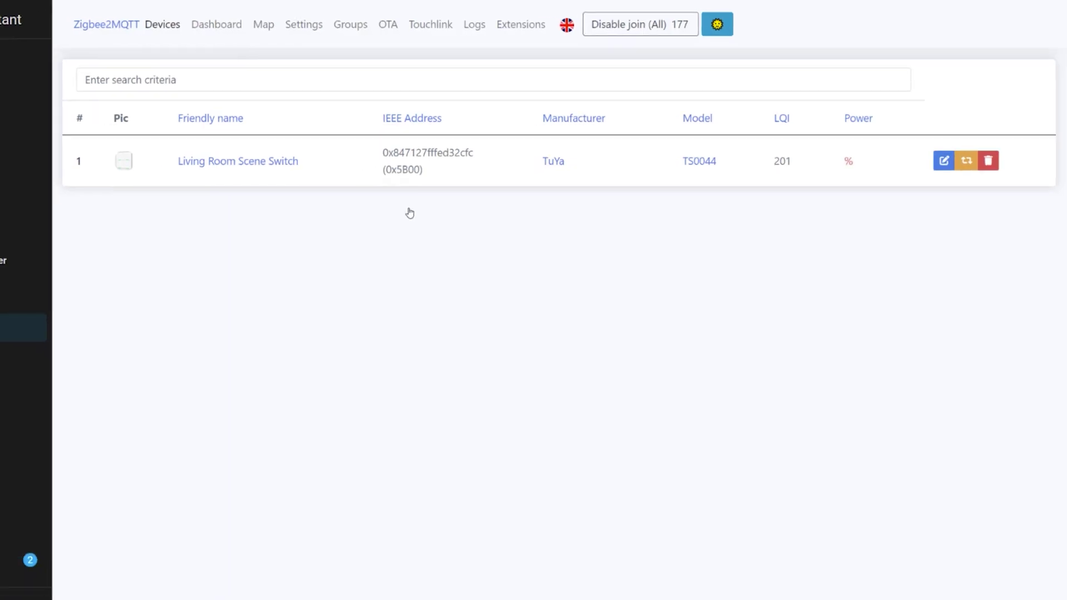
# - Check the switch's device under the Mosquitto broker integration, then return to the Zigbee2mqtt panel
pyautogui.click(59, 506)
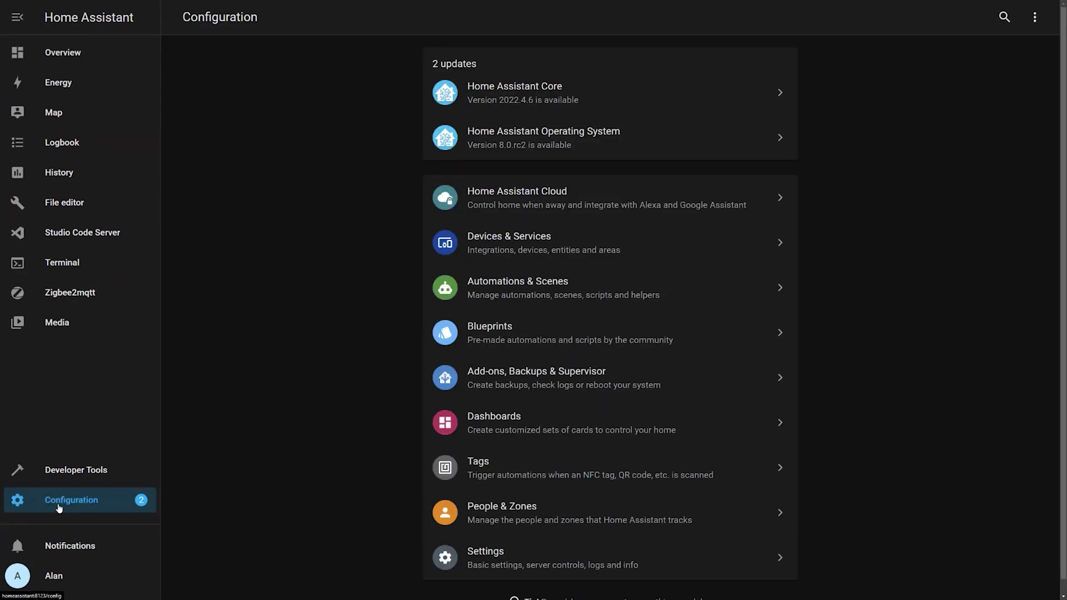
pyautogui.click(500, 249)
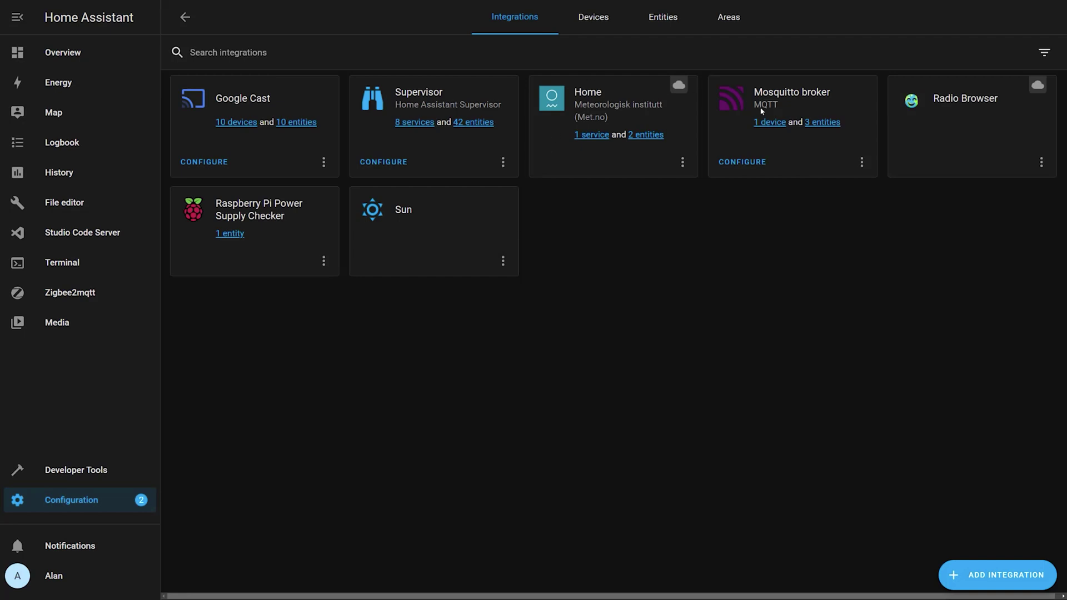
pyautogui.click(767, 123)
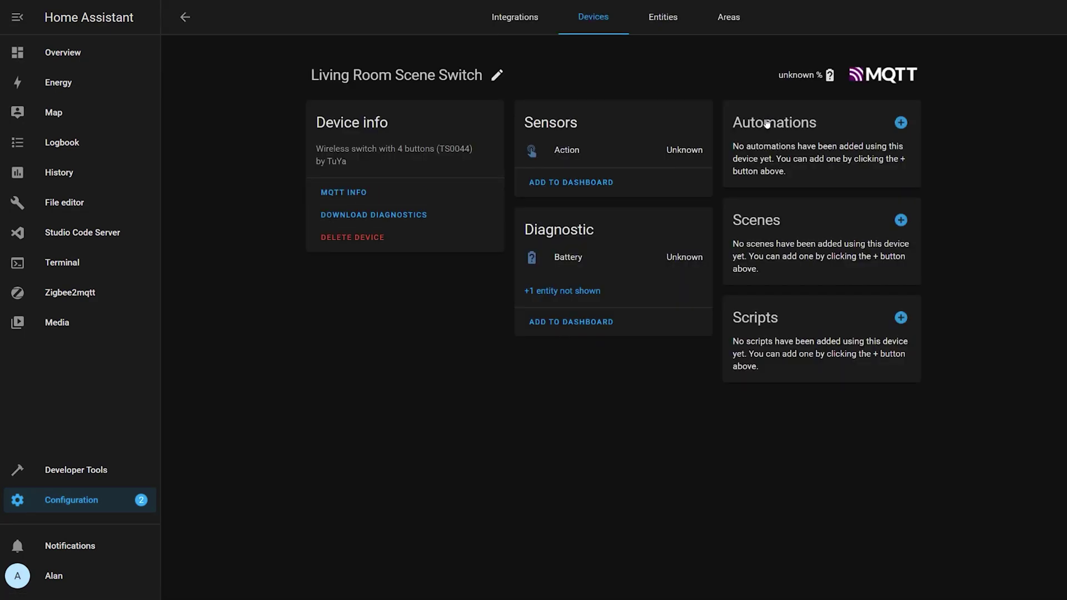
pyautogui.click(81, 292)
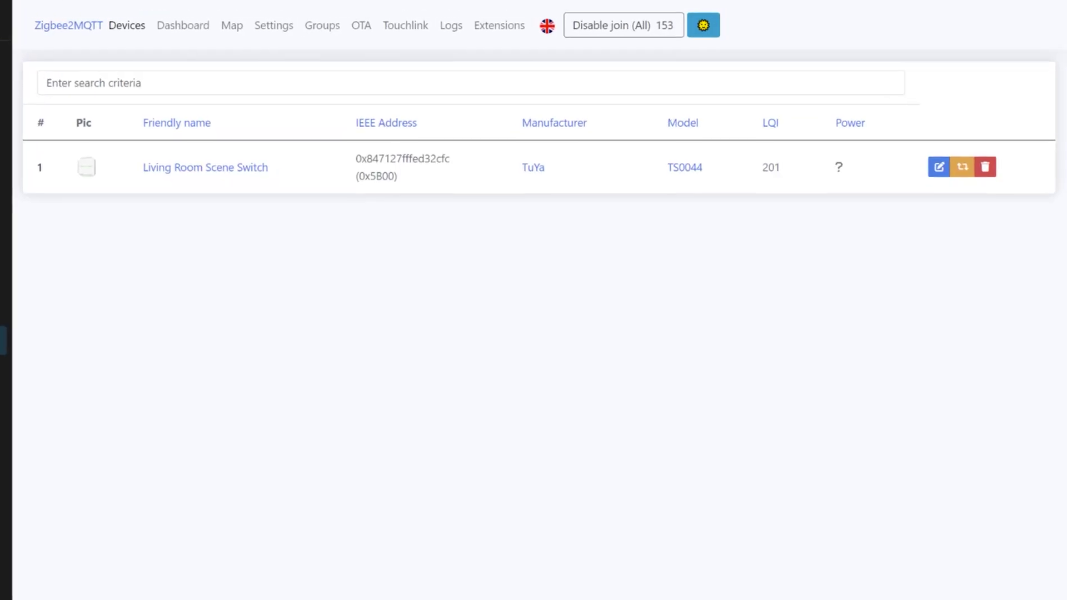
# - Show the Living Room Scene Switch's details and step through its Exposes, Bind, Reporting and Settings tabs
pyautogui.click(195, 170)
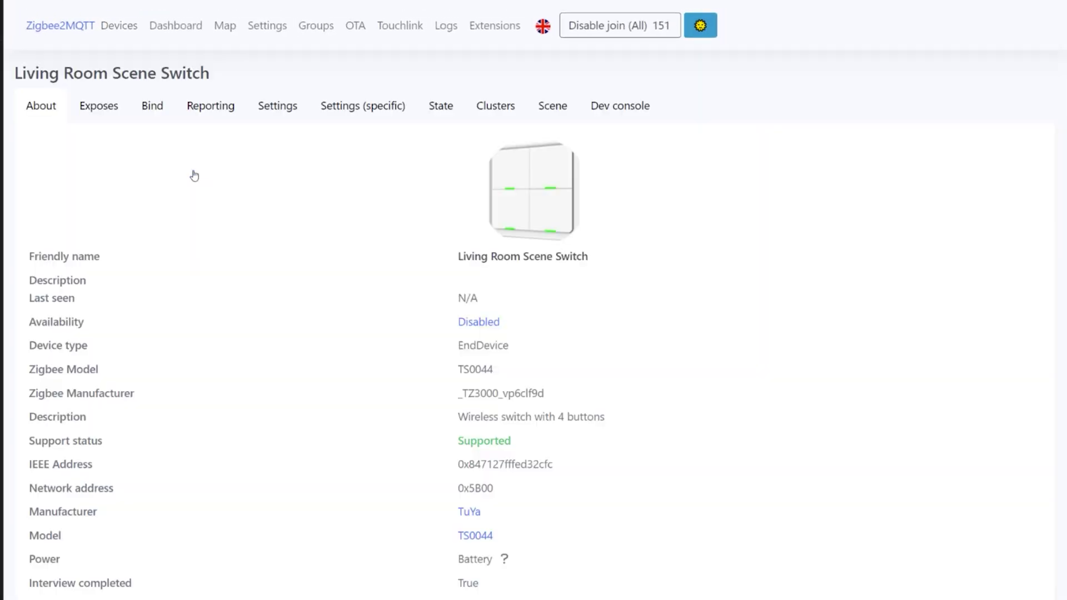
pyautogui.click(116, 118)
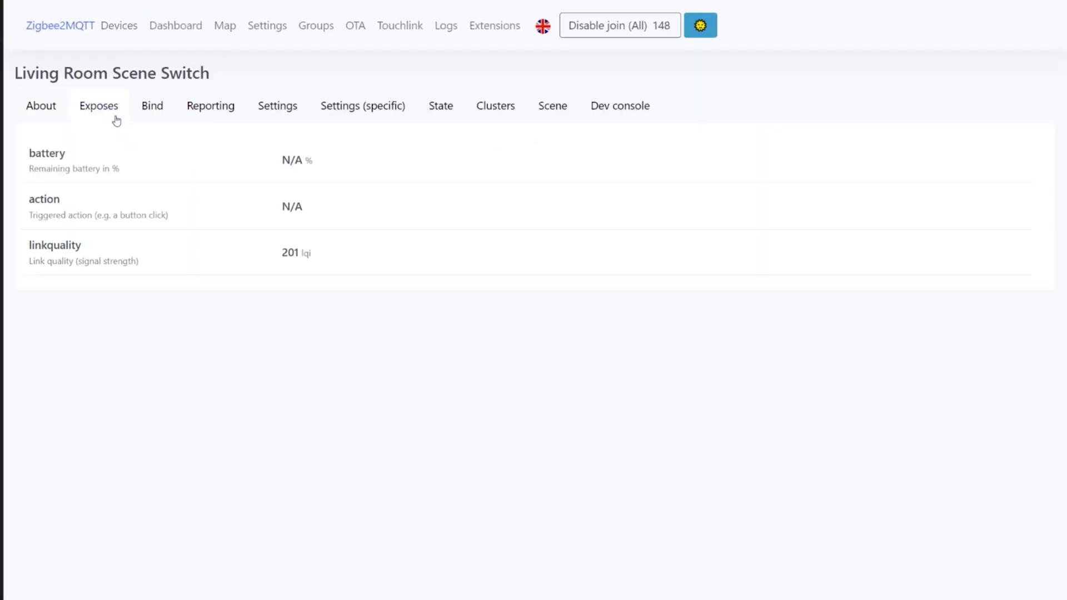
pyautogui.click(165, 120)
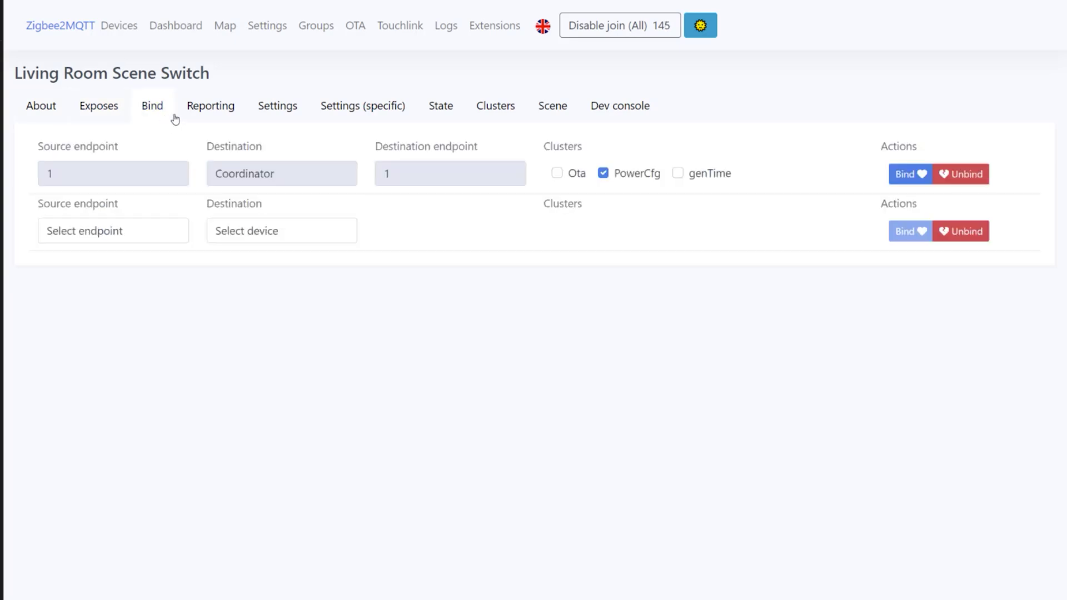
pyautogui.click(215, 118)
pyautogui.click(280, 115)
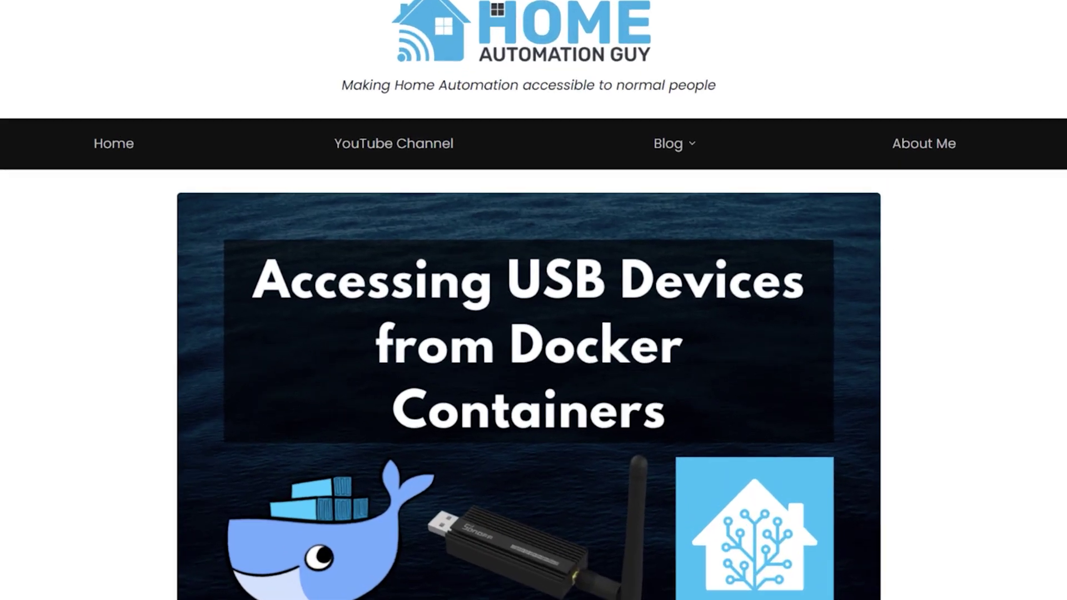
# - Copy 'ls -l /dev/serial/by-id' from the article and run it to list serial devices
pyautogui.scroll(-15, 533, 300)
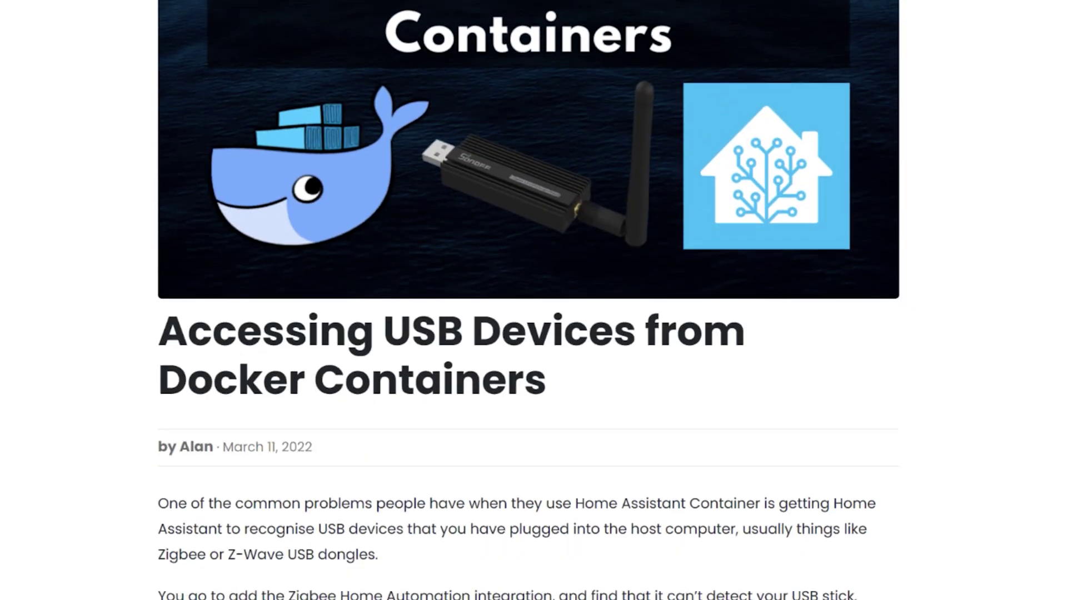
pyautogui.scroll(-3, 547, 144)
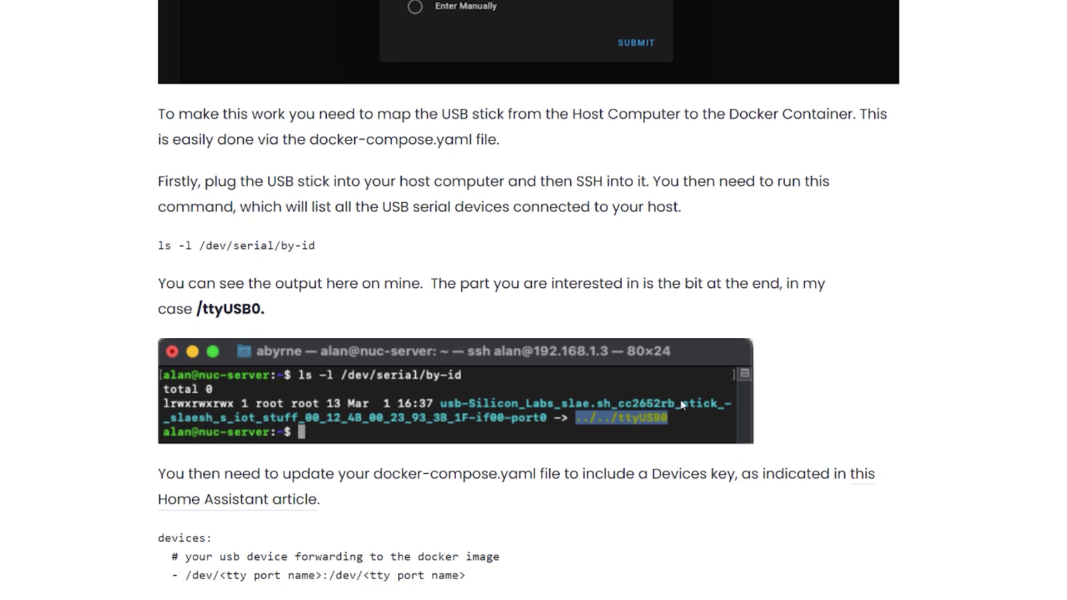
pyautogui.moveTo(316, 246); pyautogui.dragTo(158, 247)
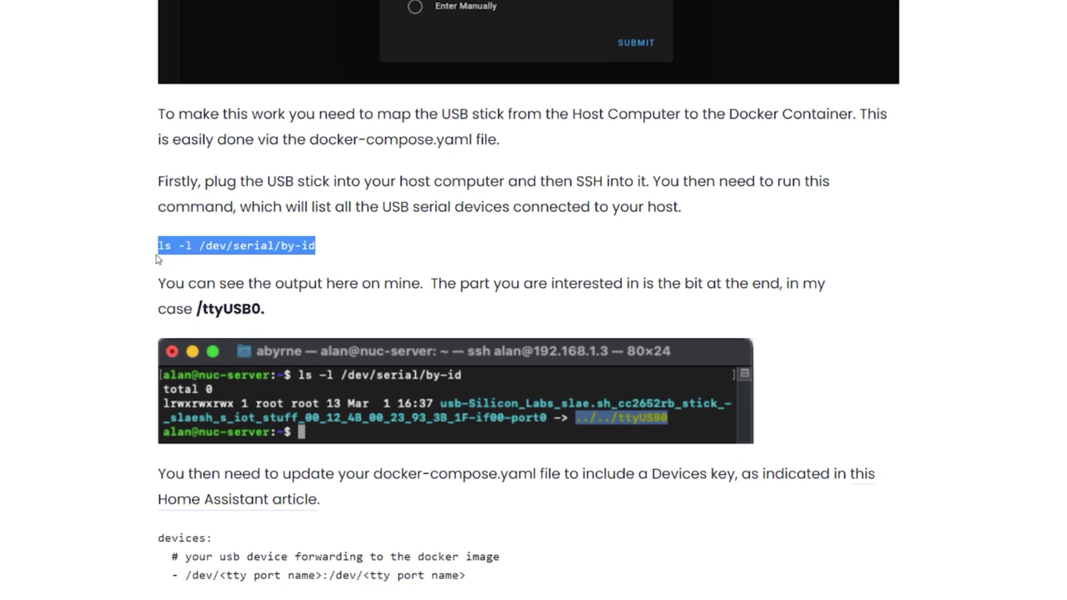
pyautogui.rightClick(168, 248)
pyautogui.click(196, 259)
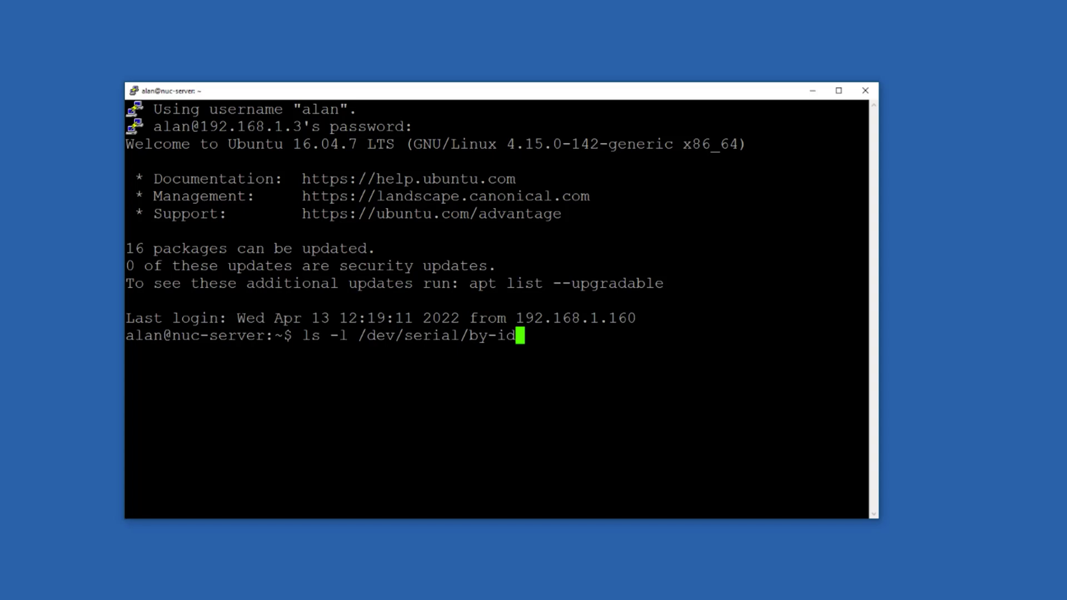
pyautogui.press('Return')
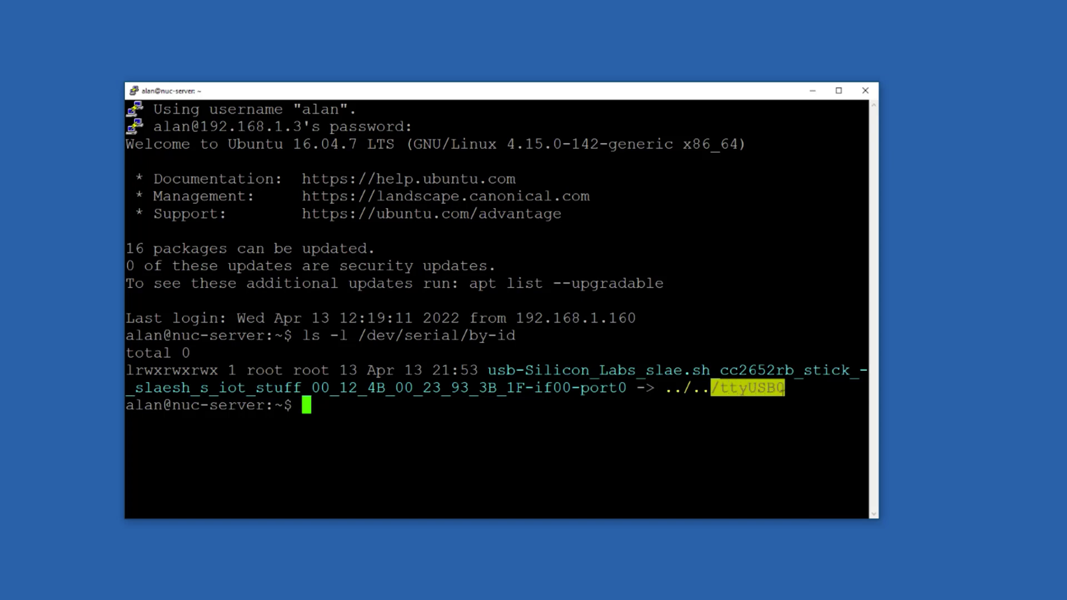
# - Run ls -l /dev/serial/by-id in PuTTY to confirm the Zigbee stick is on ttyUSB0
pyautogui.click(340, 589)
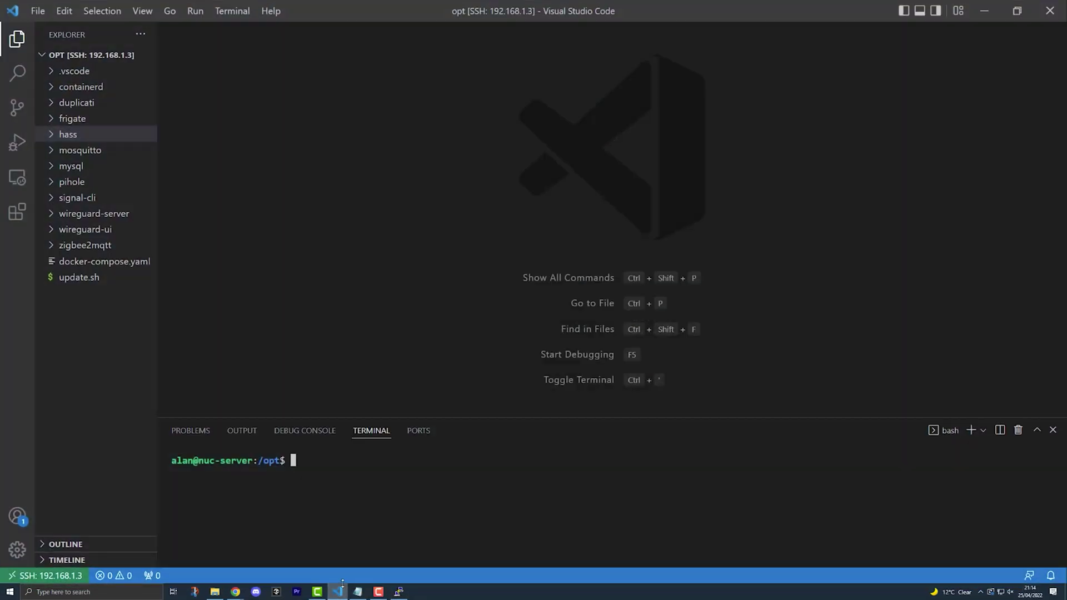
pyautogui.hotkey('ctrl', 'v')
pyautogui.press('Return')
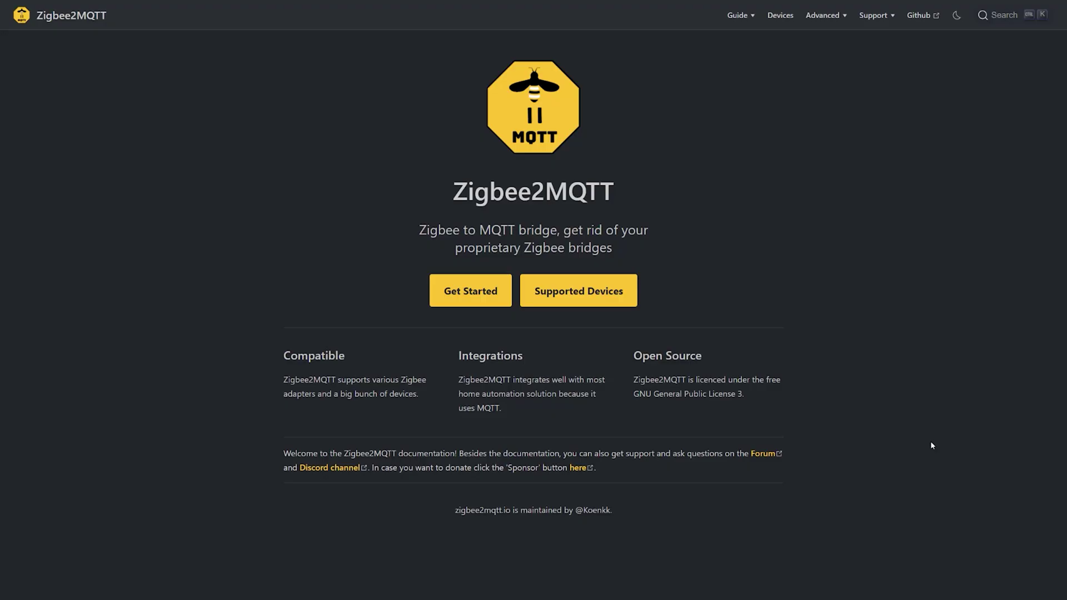
# - Go to the Docker installation page of the Zigbee2MQTT docs, down to the Docker Compose example
pyautogui.click(482, 296)
pyautogui.click(58, 149)
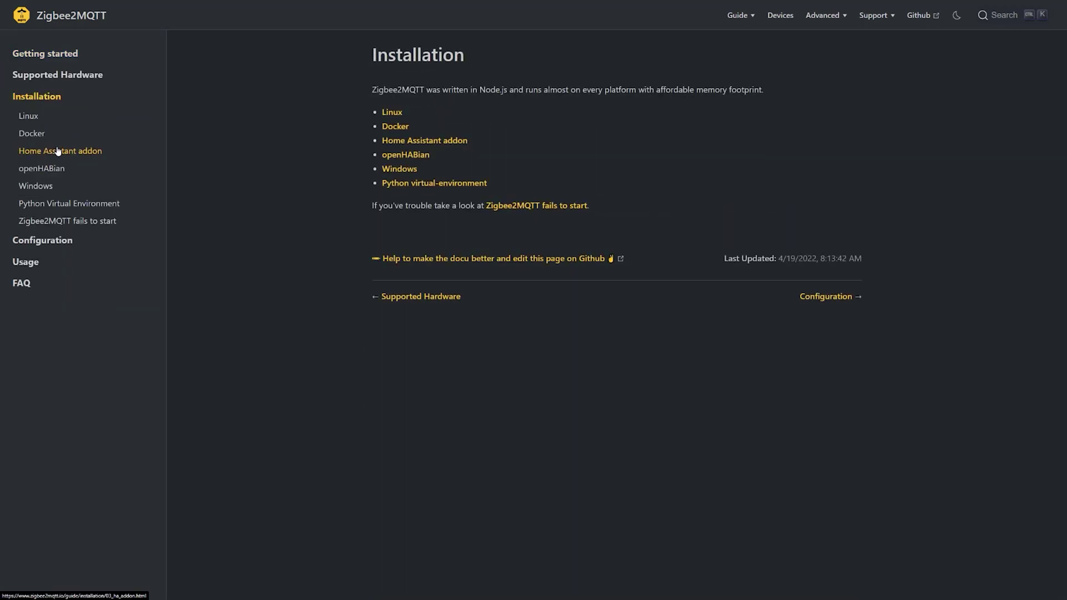
pyautogui.click(33, 134)
pyautogui.scroll(-20, 342, 295)
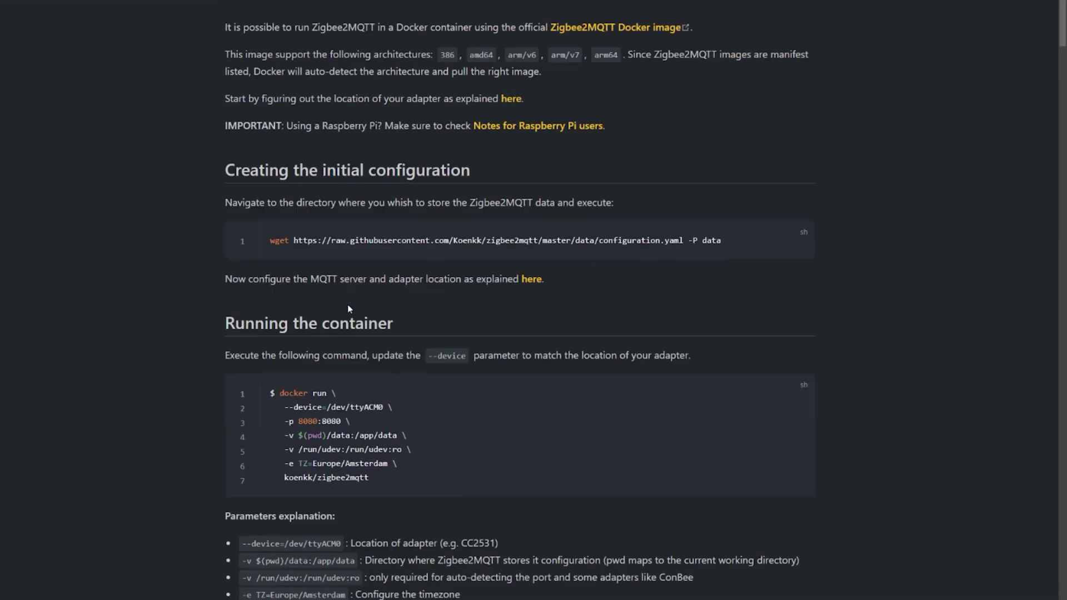
pyautogui.scroll(-6, 349, 309)
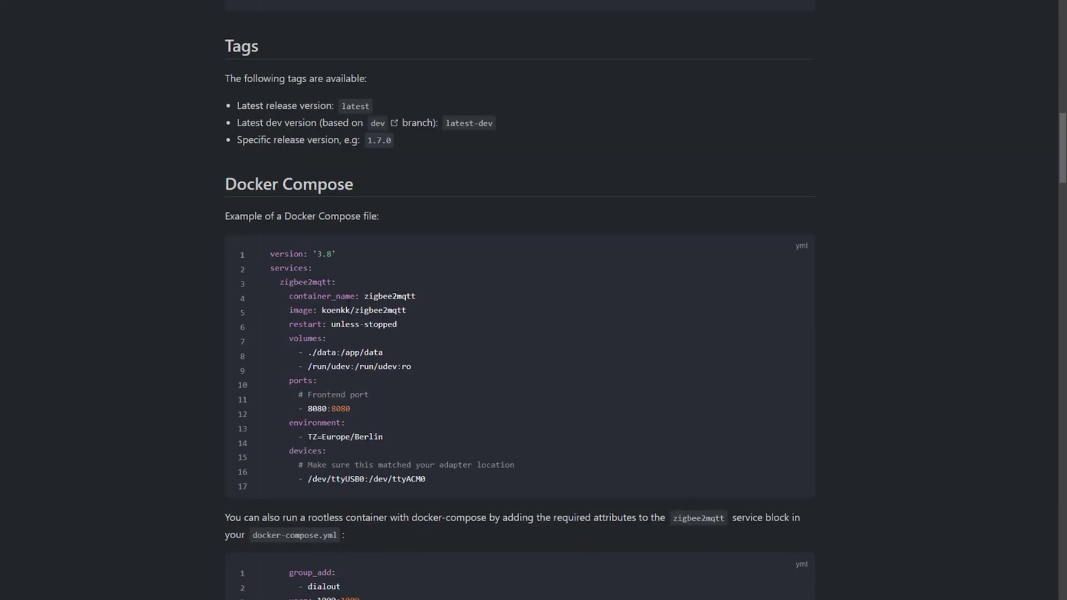
# - Copy the zigbee2mqtt service block, lines 3–17, from the compose example
pyautogui.moveTo(279, 189); pyautogui.dragTo(433, 389)
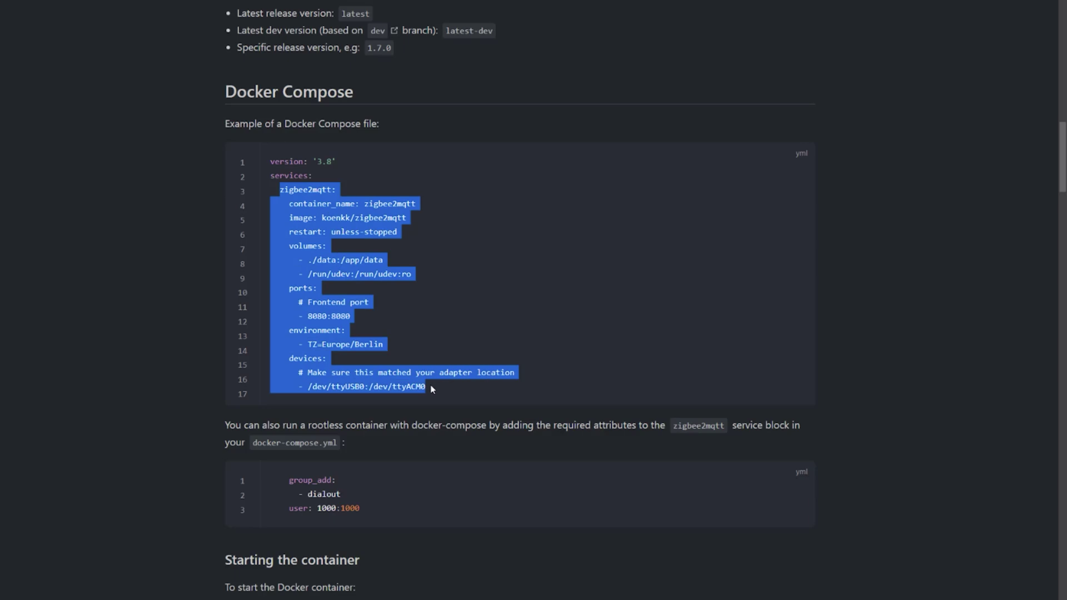
pyautogui.rightClick(432, 389)
pyautogui.click(445, 398)
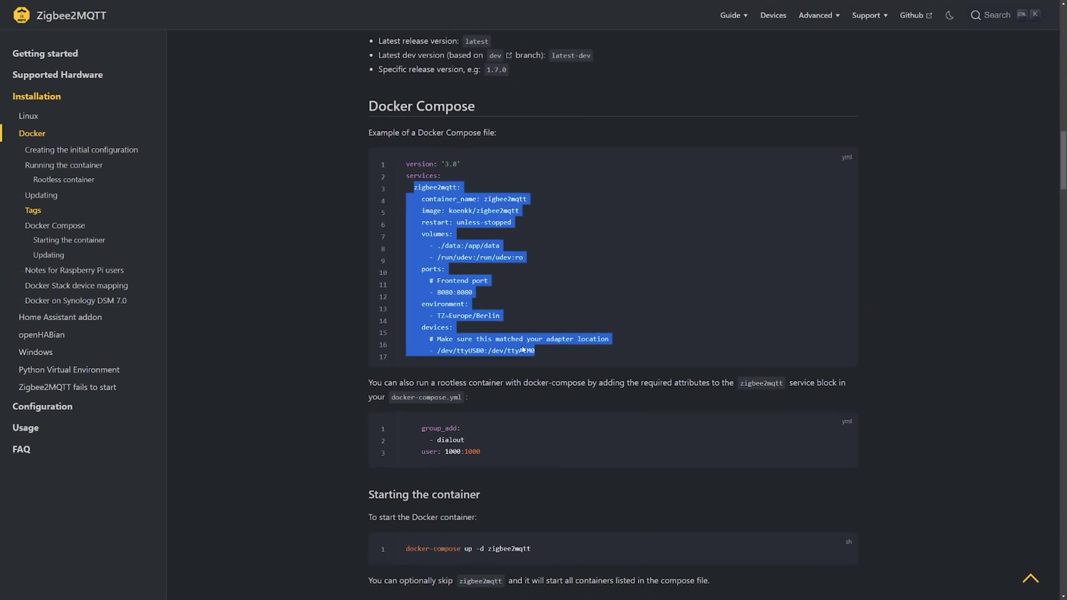
pyautogui.hotkey('alt', 'Tab')
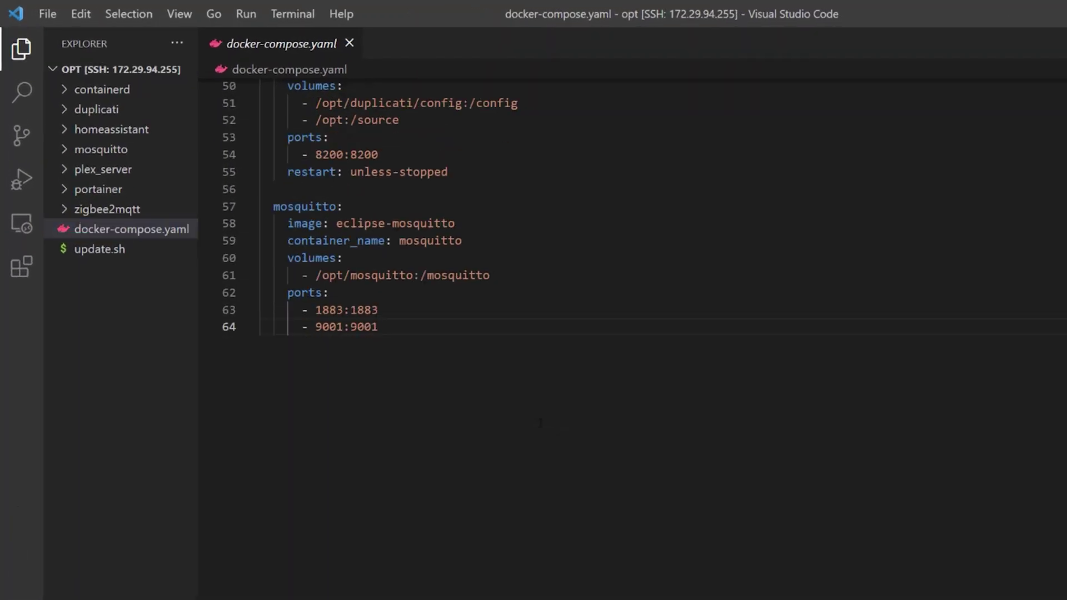
# - Paste the zigbee2mqtt service block below the mosquitto service in docker-compose.yaml
pyautogui.scroll(-1, 541, 424)
pyautogui.press('Return')
pyautogui.press('Return')
pyautogui.hotkey('ctrl', 'v')
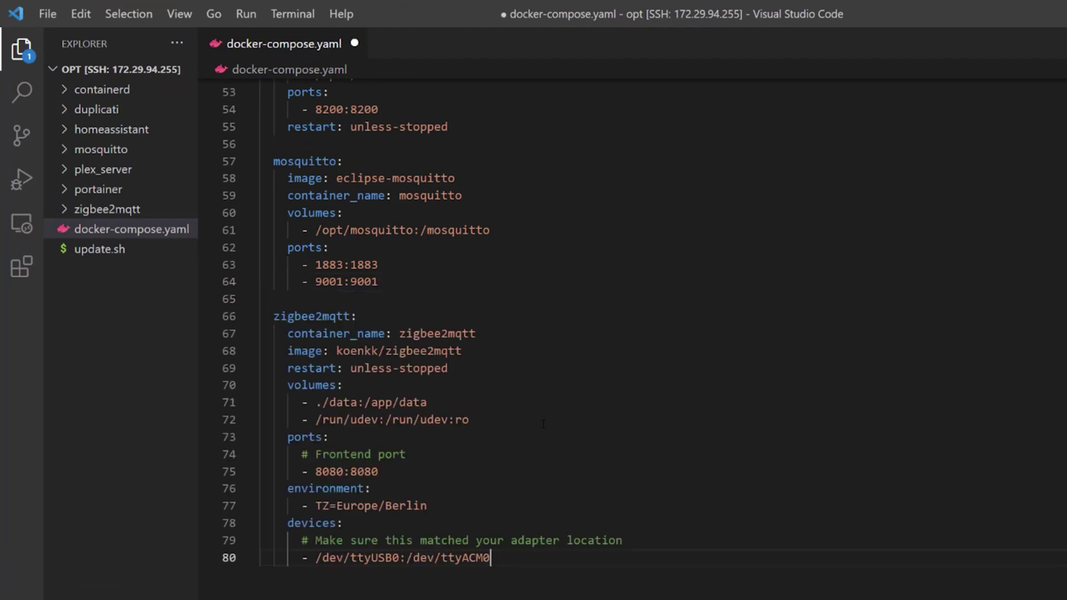
pyautogui.moveTo(274, 316); pyautogui.dragTo(463, 351)
pyautogui.doubleClick(421, 334)
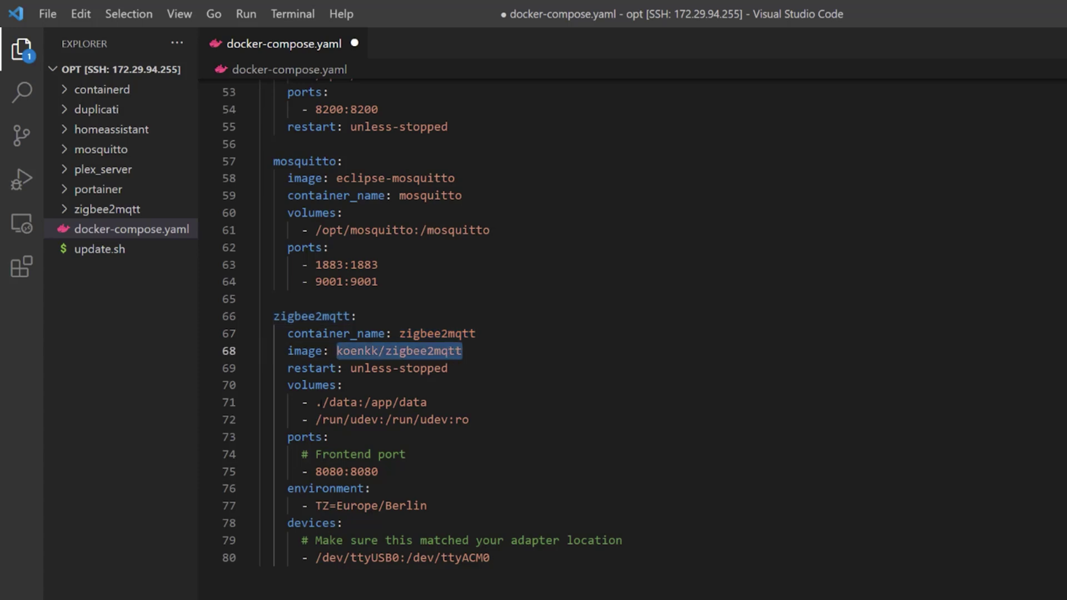
# - Set the data volume to /opt/zigbee2mqtt/data and the timezone to Europe/London, then check the device mapping
pyautogui.click(322, 403)
pyautogui.press('BackSpace')
pyautogui.write('/opt/')
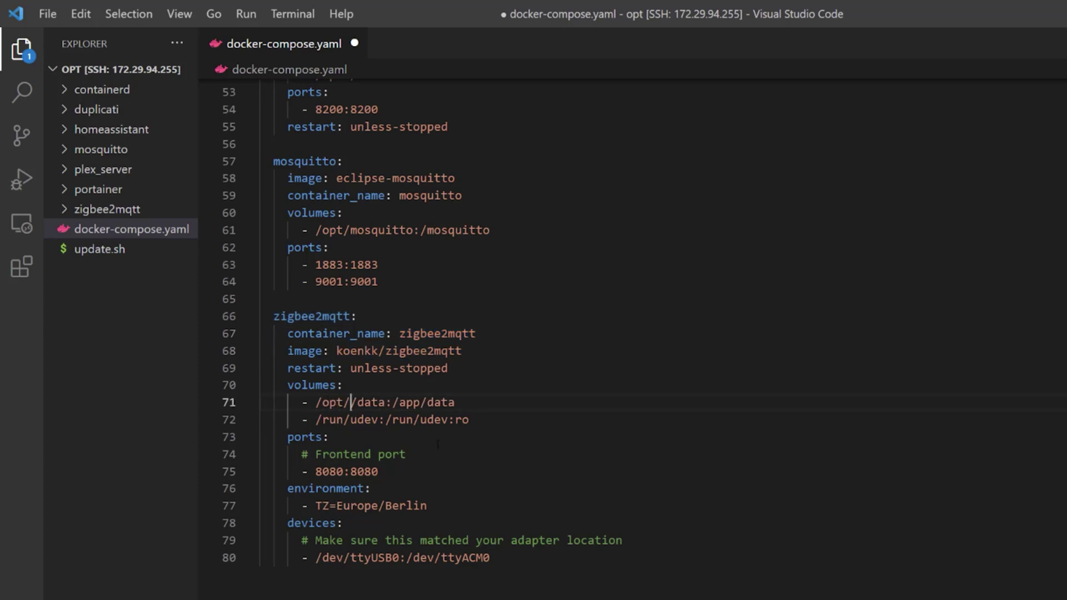
pyautogui.write('zigbee2mqtt')
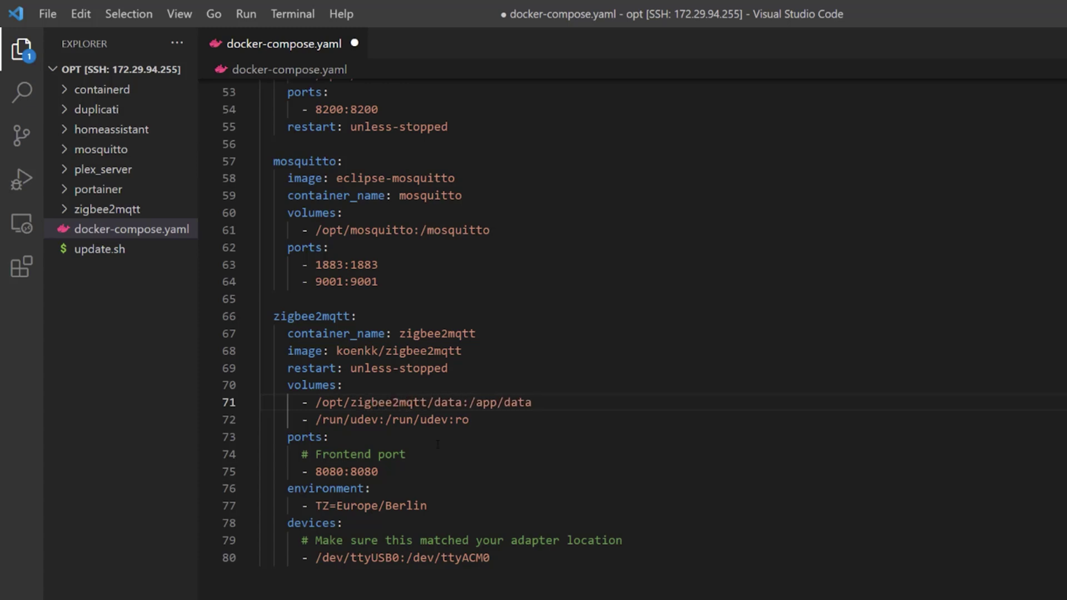
pyautogui.doubleClick(406, 505)
pyautogui.press('BackSpace')
pyautogui.write('London')
pyautogui.moveTo(350, 557); pyautogui.dragTo(491, 557)
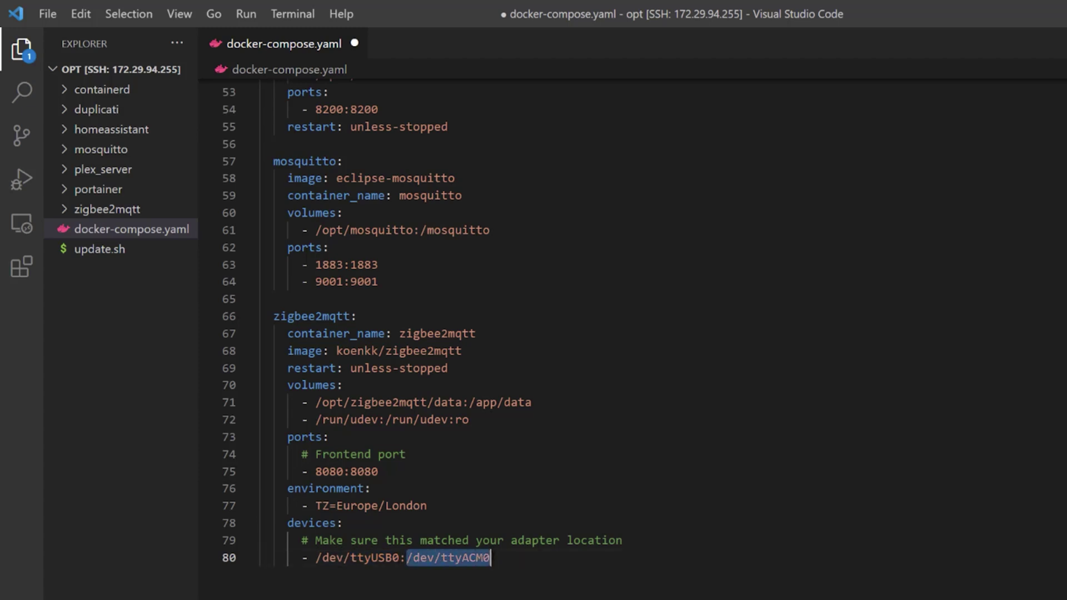
pyautogui.click(493, 557)
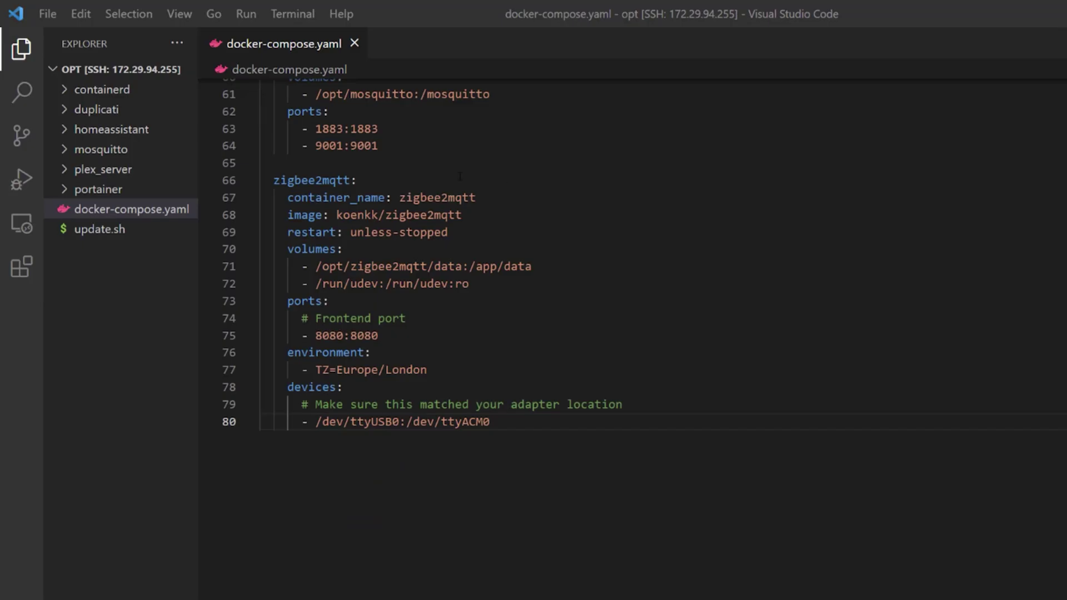
# - Create a zigbee2mqtt folder under opt with a data subfolder inside it
pyautogui.click(143, 69)
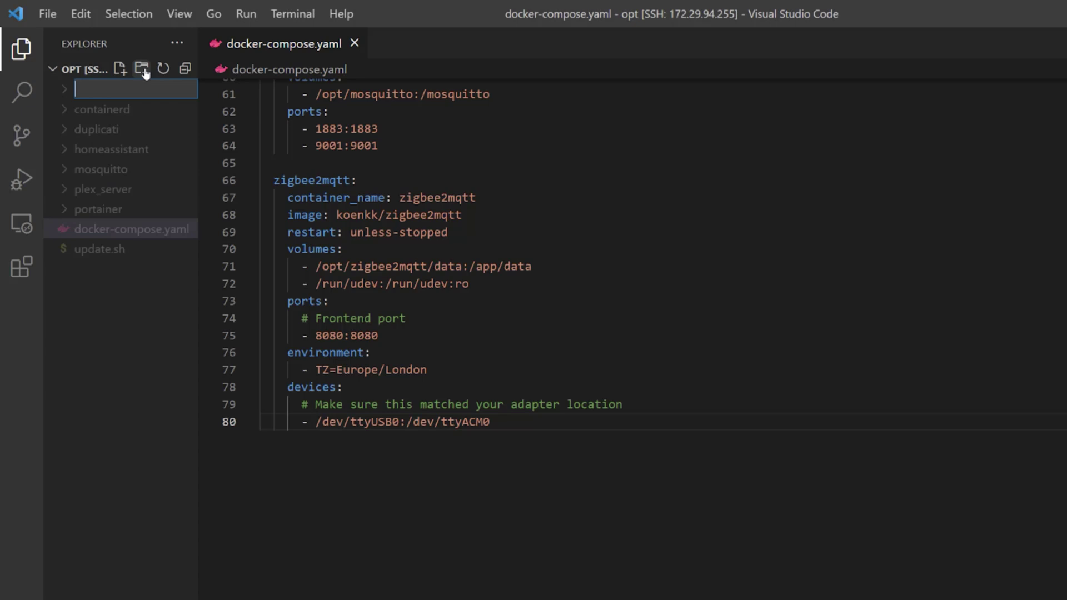
pyautogui.write('zigbee2mqtt')
pyautogui.press('Return')
pyautogui.click(143, 69)
pyautogui.write('data')
pyautogui.press('Return')
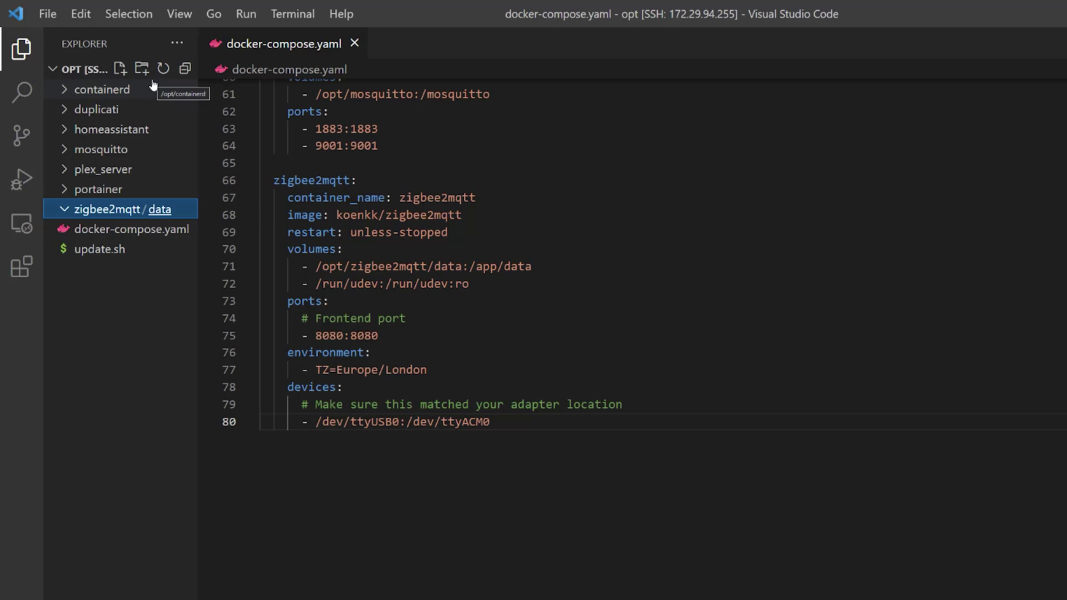
# - In a new terminal, change into the zigbee2mqtt/data directory
pyautogui.scroll(4, 292, 150)
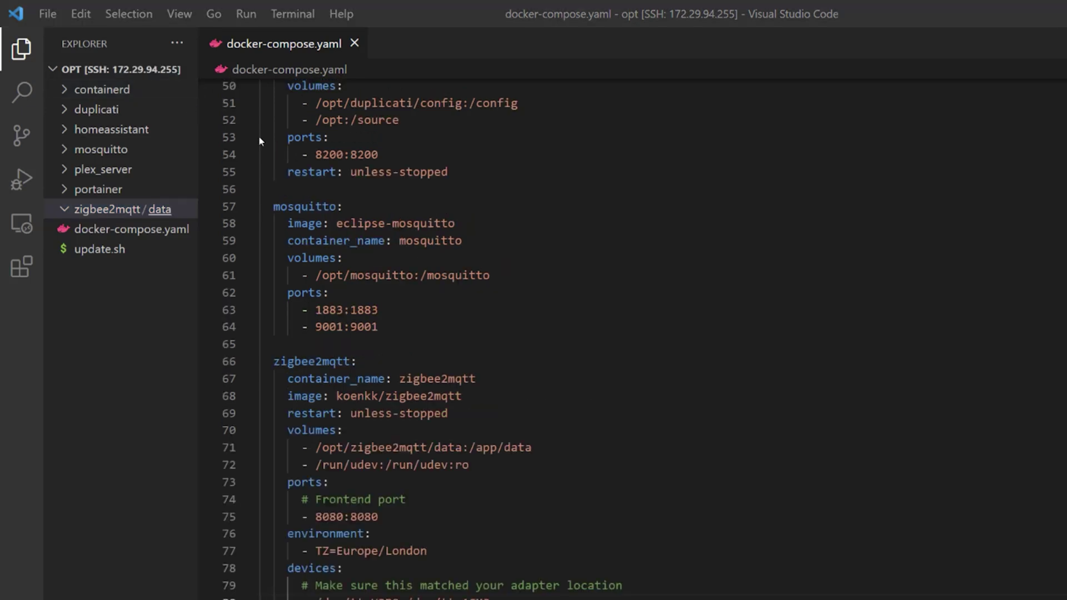
pyautogui.click(293, 14)
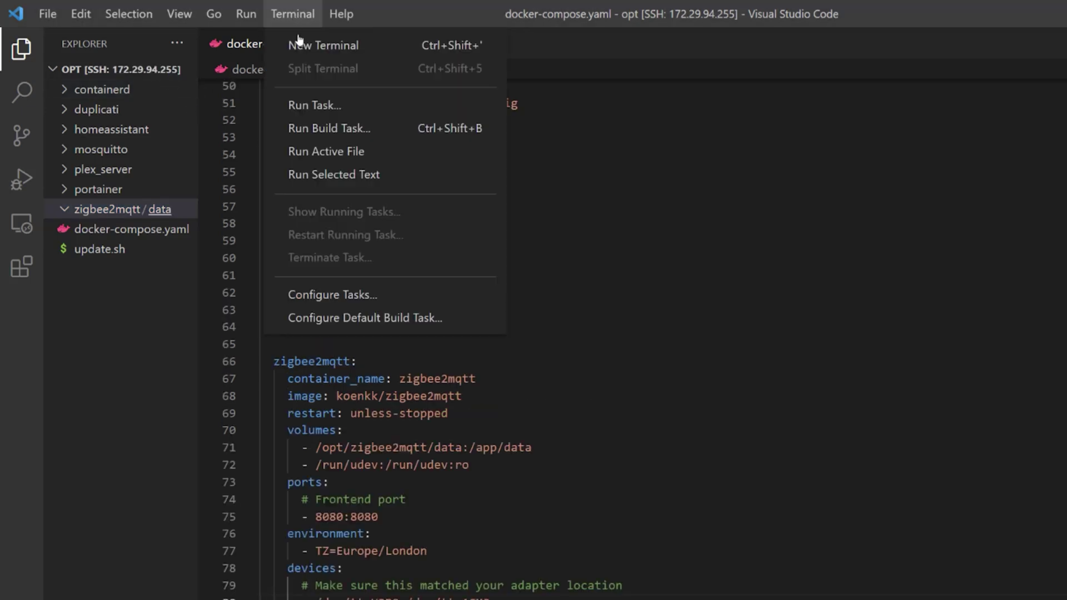
pyautogui.click(295, 45)
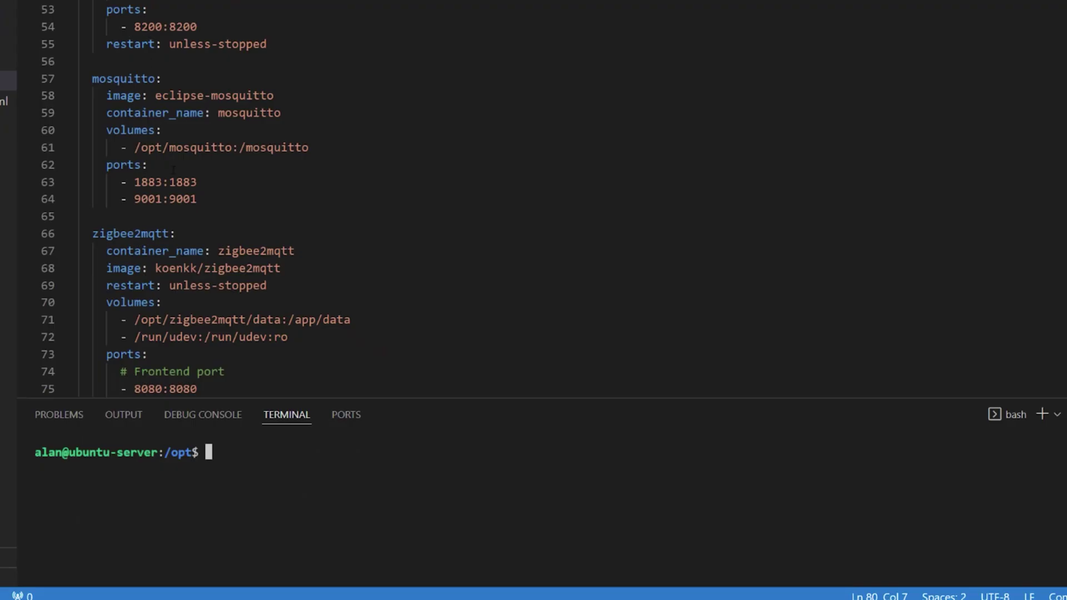
pyautogui.write('cd zig')
pyautogui.press('Tab')
pyautogui.write('d')
pyautogui.press('Tab')
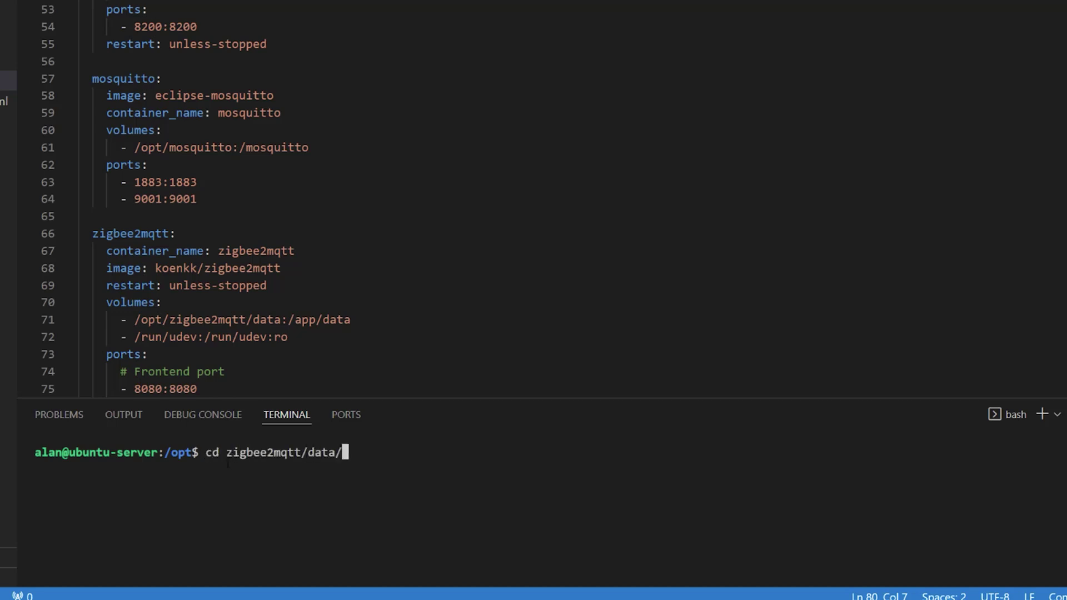
pyautogui.press('Return')
# - Download the default configuration.yaml with wget and open it in the editor
pyautogui.hotkey('ctrl', 'v')
pyautogui.press('Return')
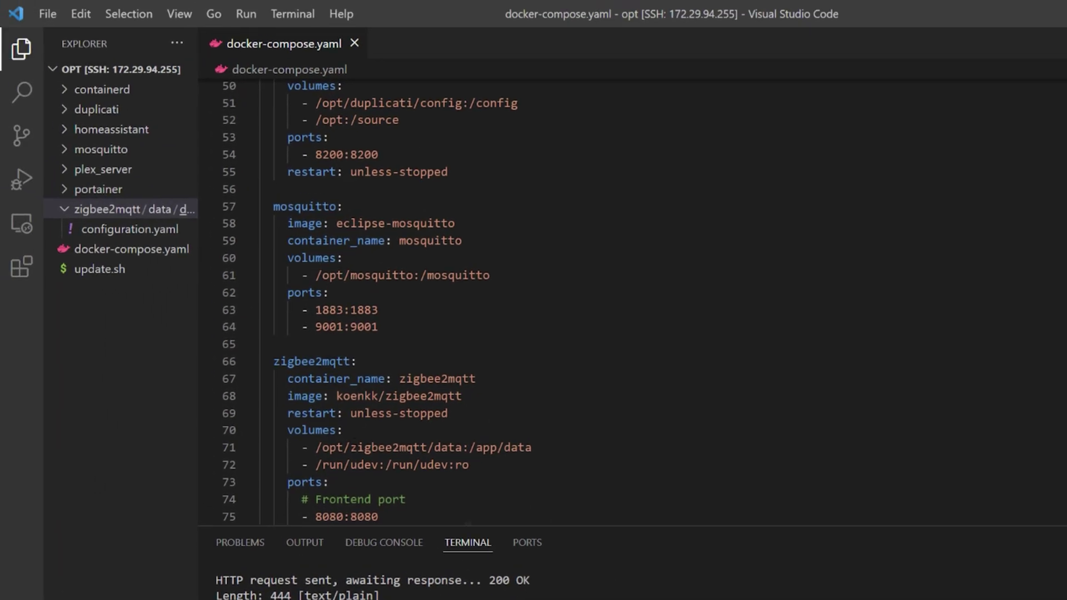
pyautogui.click(153, 235)
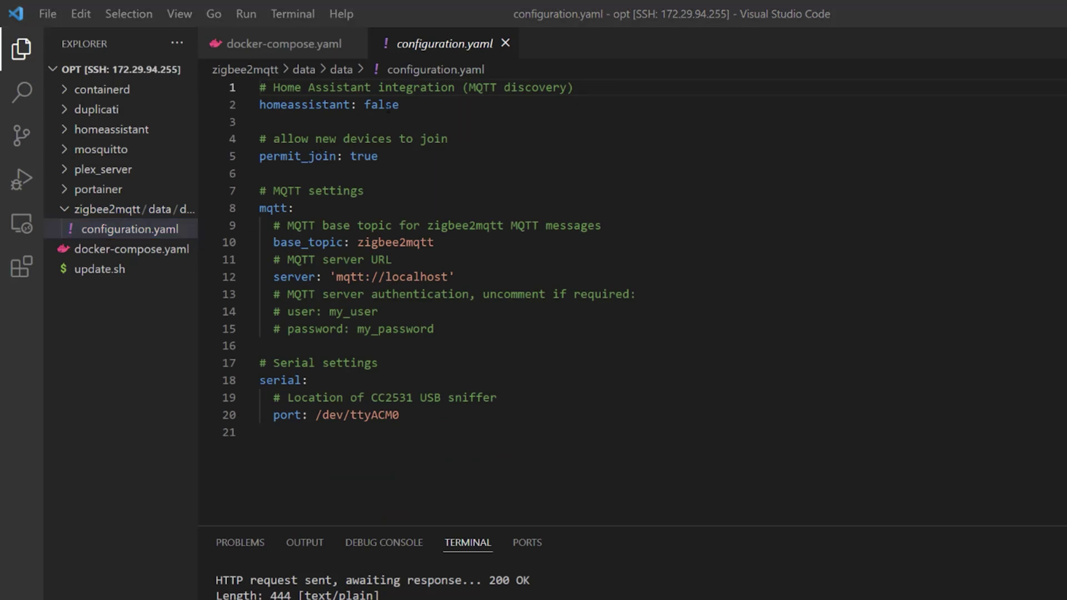
# - Set homeassistant to true and the MQTT server to mqtt://172.29.94.255
pyautogui.doubleClick(388, 106)
pyautogui.write('true')
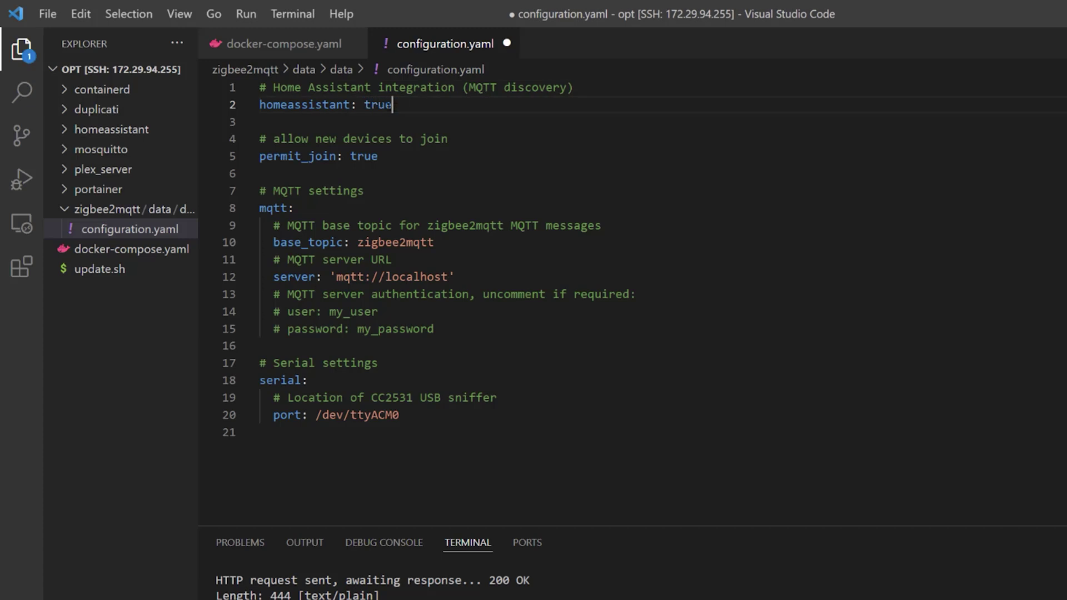
pyautogui.moveTo(385, 277); pyautogui.dragTo(448, 277)
pyautogui.write('172.29.94.255')
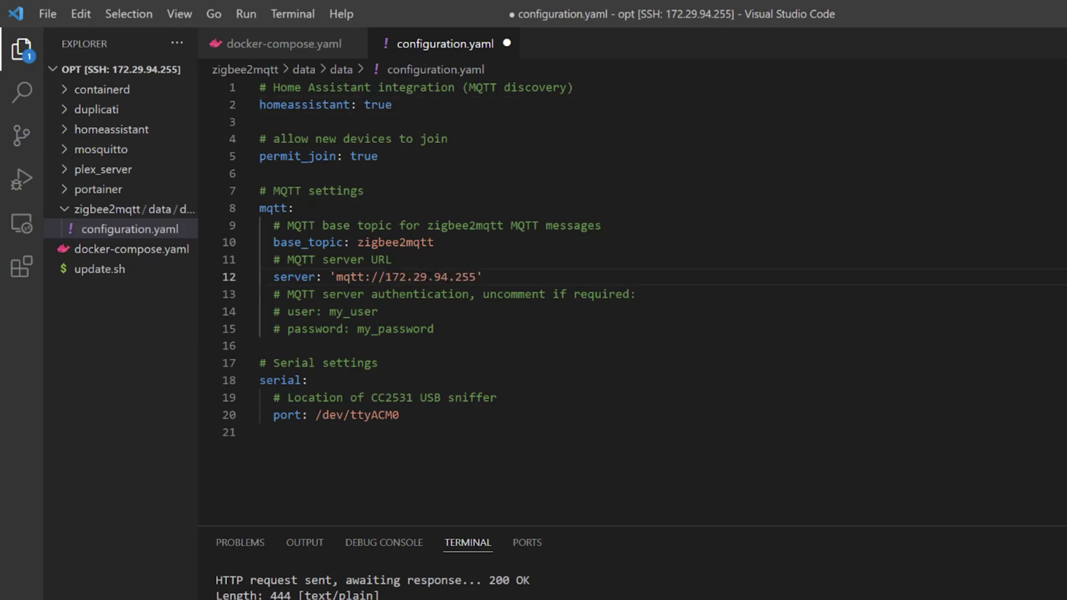
# - Uncomment the MQTT user and password lines and fill in the MQTT user name and password
pyautogui.click(273, 311)
pyautogui.press('Delete')
pyautogui.press('Delete')
pyautogui.press('Down')
pyautogui.press('Delete')
pyautogui.press('Delete')
pyautogui.press('Up')
pyautogui.press('End')
pyautogui.press('BackSpace')
pyautogui.press('BackSpace')
pyautogui.press('BackSpace')
pyautogui.press('BackSpace')
pyautogui.press('BackSpace')
pyautogui.press('BackSpace')
pyautogui.press('BackSpace')
pyautogui.write('hass')
pyautogui.press('Down')
pyautogui.hotkey('shift', 'End')
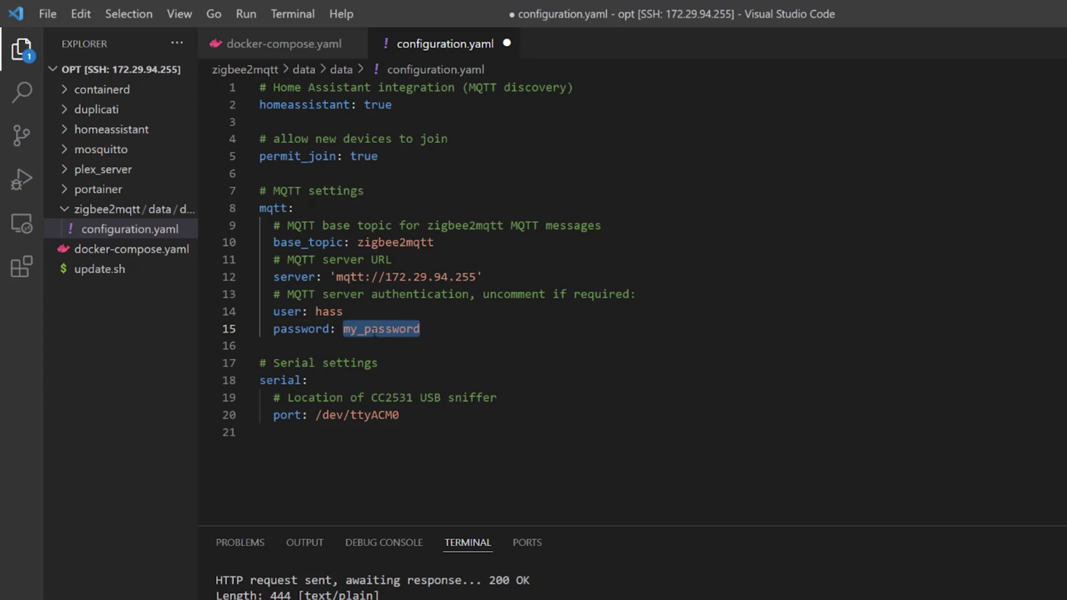
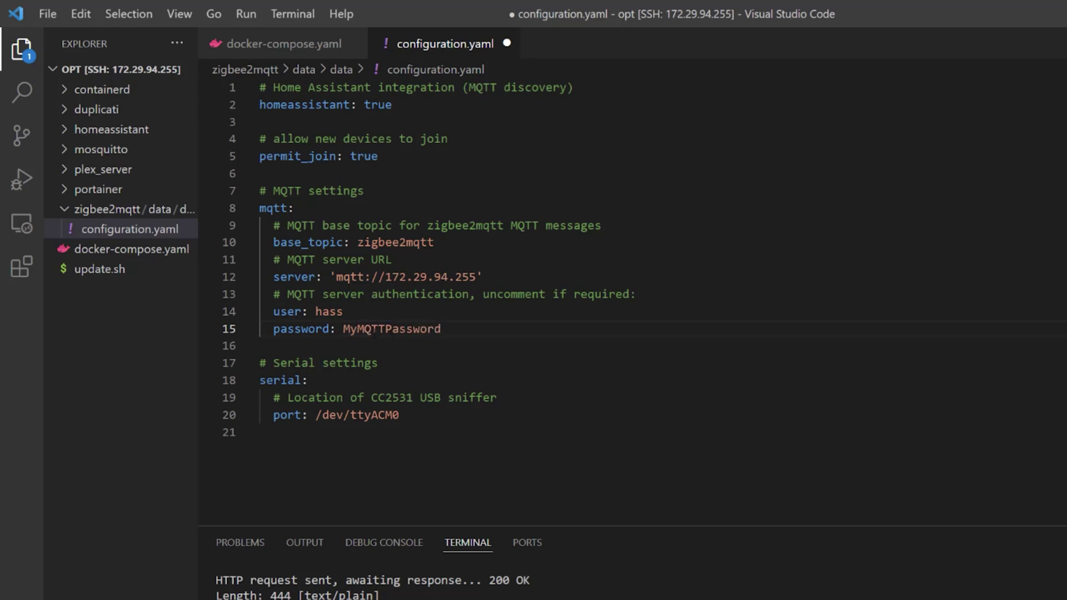
# - Check the /dev/ttyACM0 serial port and save the zigbee2mqtt configuration
pyautogui.moveTo(316, 415); pyautogui.dragTo(400, 415)
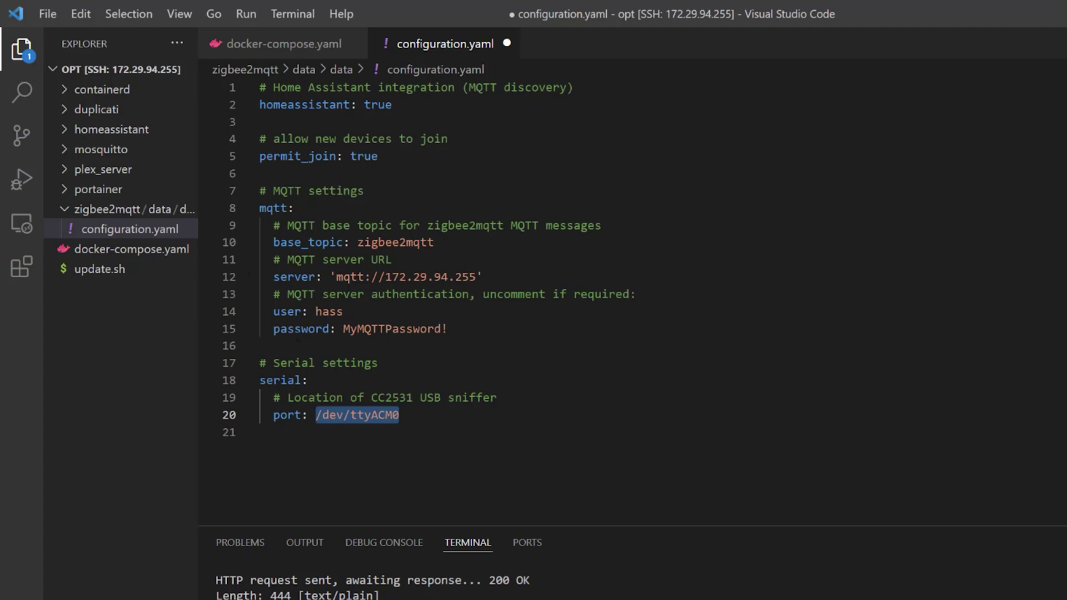
pyautogui.click(39, 14)
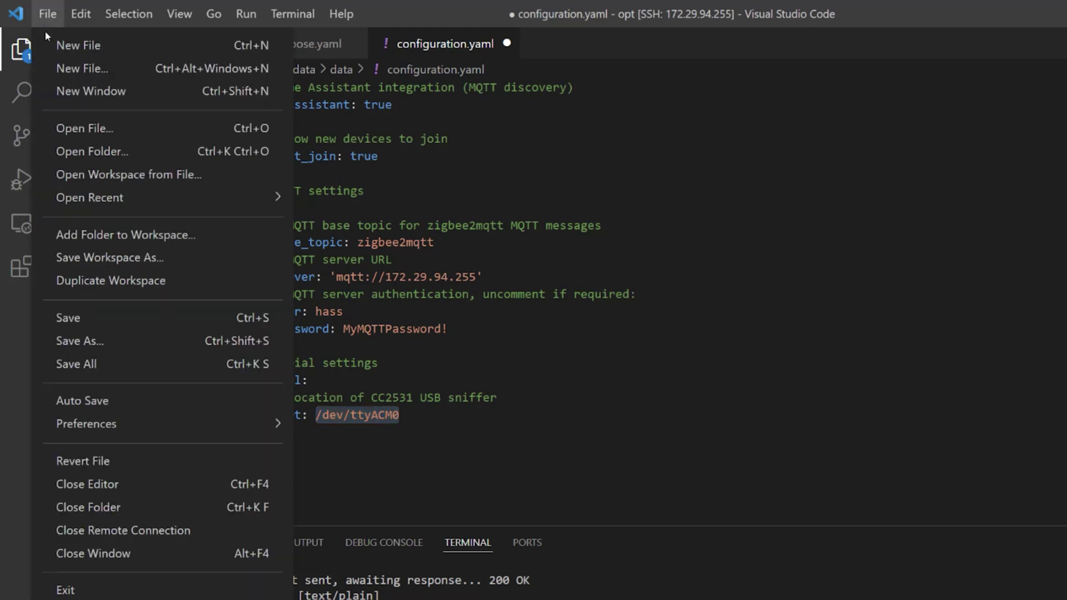
pyautogui.click(113, 316)
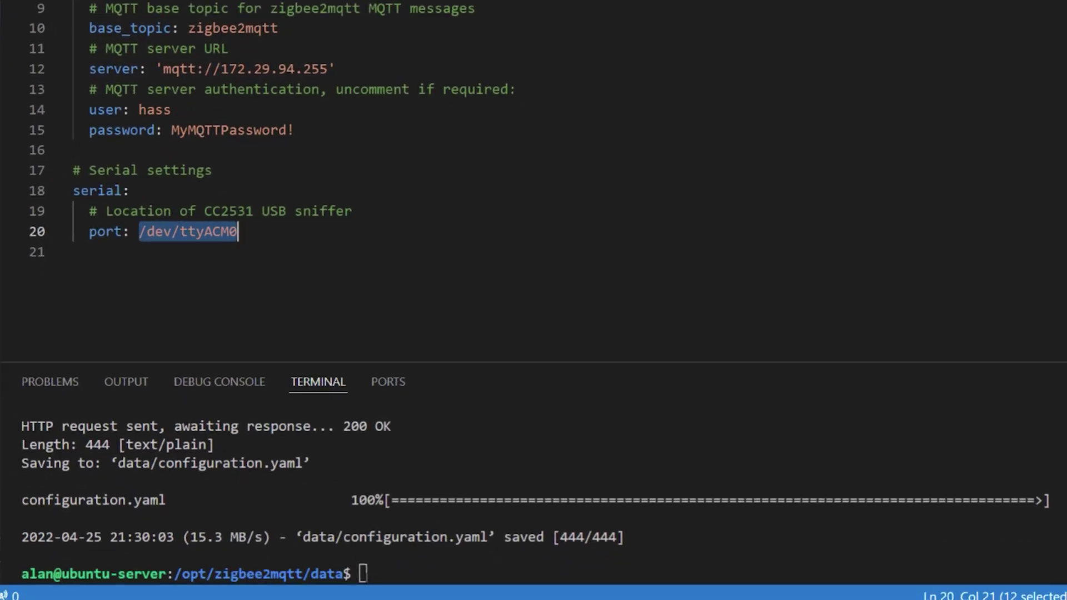
# - Run docker-compose up -d from /opt to start the containers
pyautogui.click(363, 574)
pyautogui.write('cd /opt')
pyautogui.press('Return')
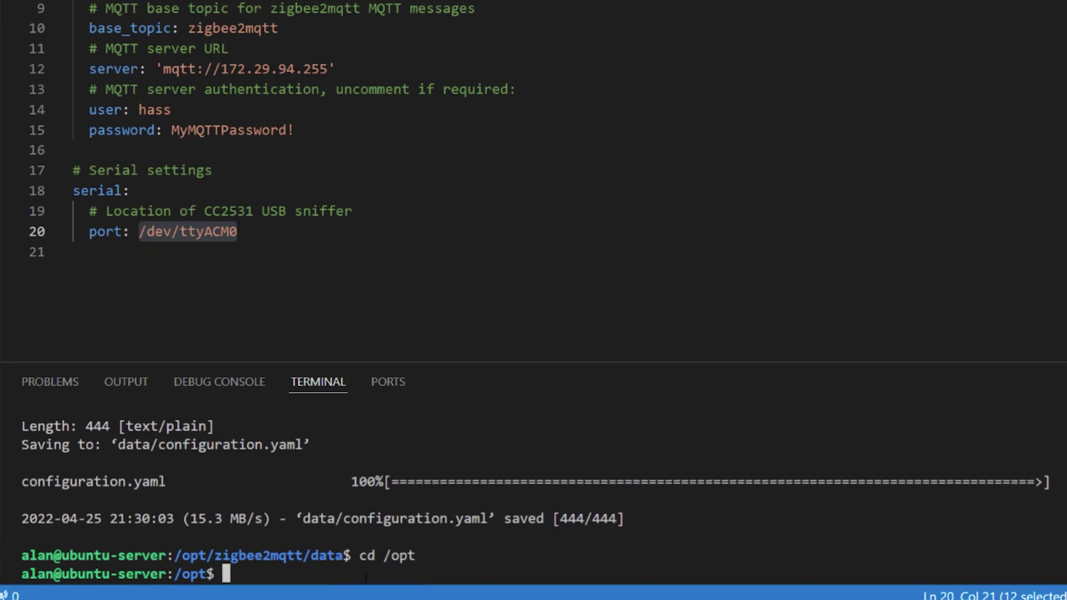
pyautogui.write('docker-compose u')
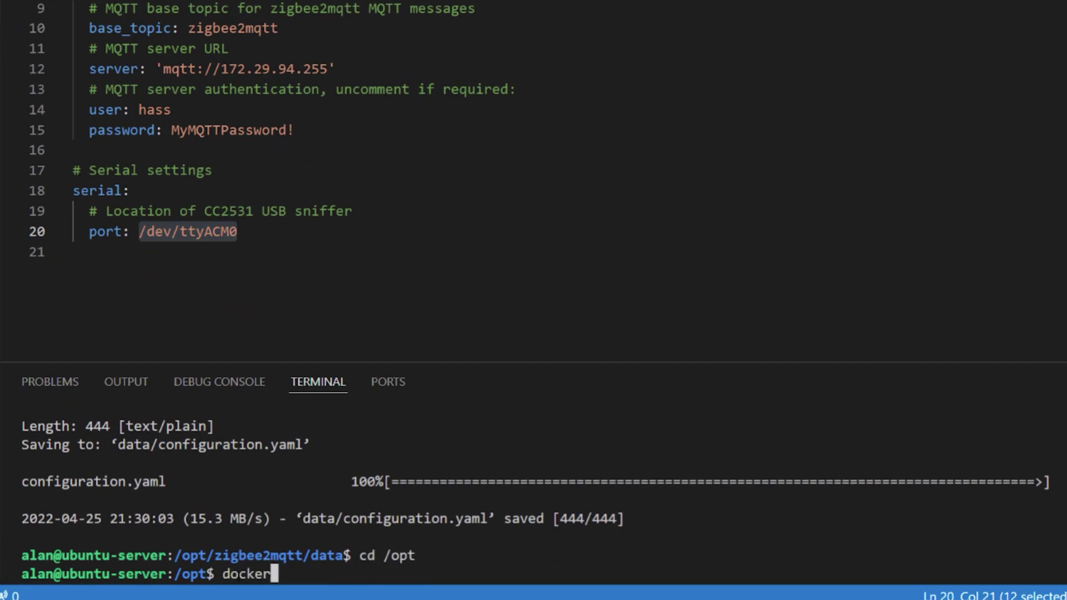
pyautogui.write('p -d')
pyautogui.press('Return')
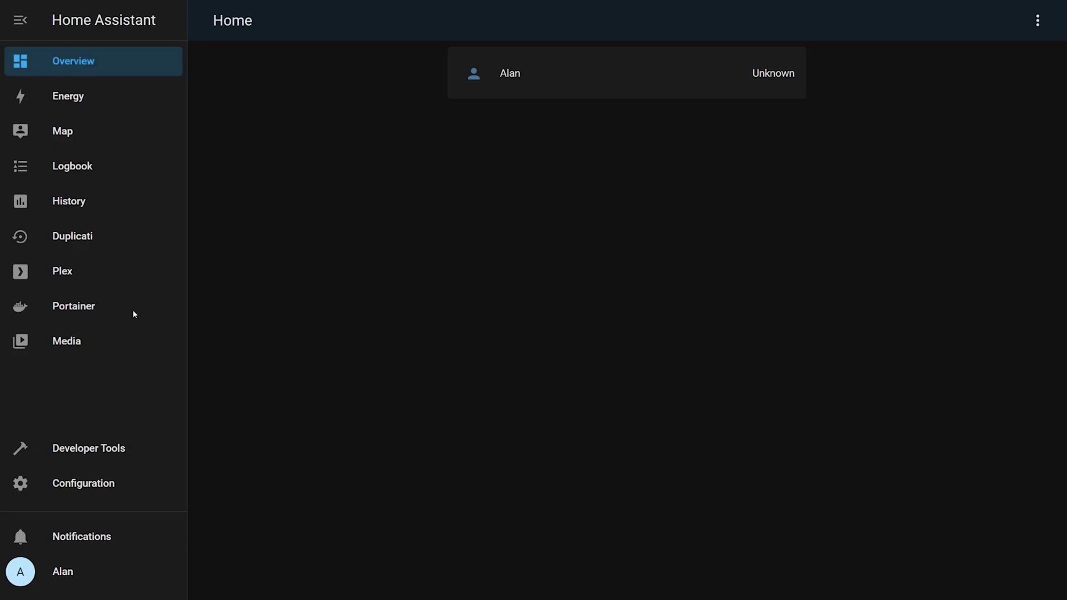
# - Open Portainer's container list and view the zigbee2mqtt container's details
pyautogui.click(87, 308)
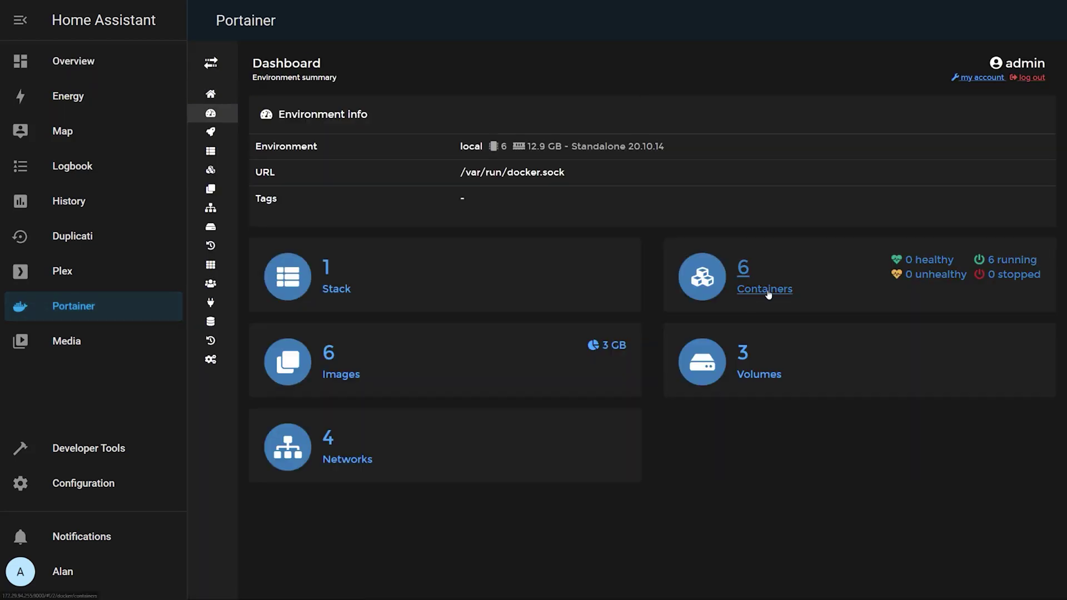
pyautogui.click(768, 292)
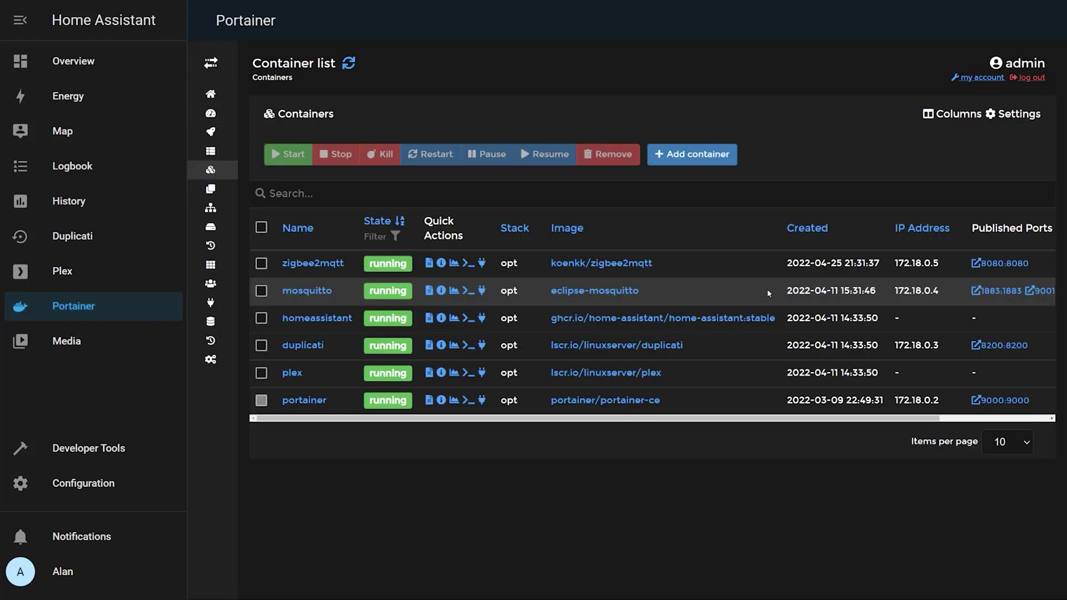
pyautogui.click(304, 268)
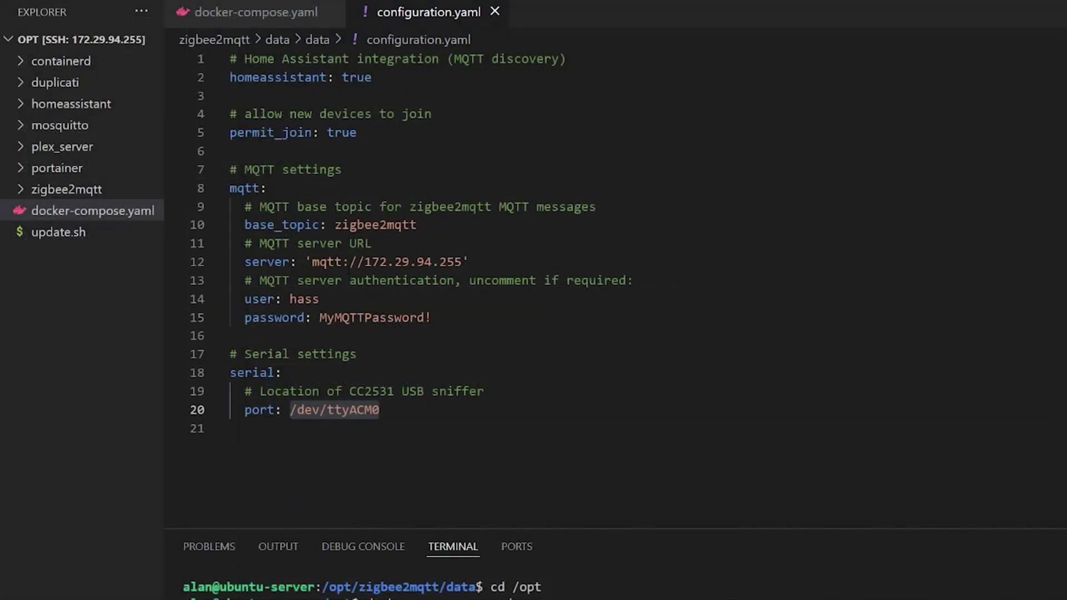
# - Open Home Assistant's configuration.yaml and duplicate the duplicati panel_iframe block below it
pyautogui.click(20, 105)
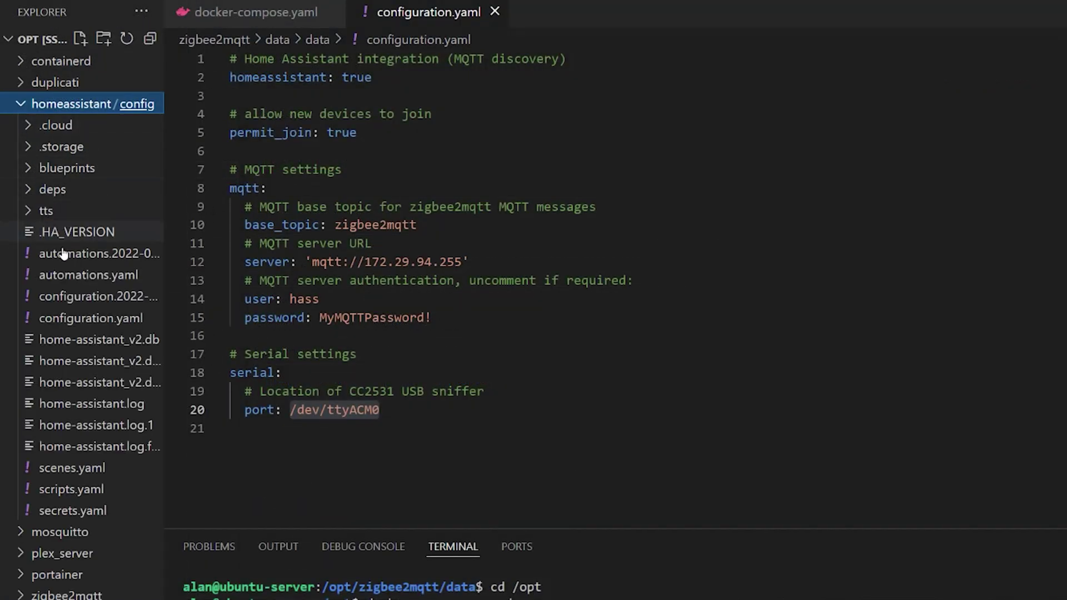
pyautogui.click(83, 319)
pyautogui.moveTo(244, 262); pyautogui.dragTo(439, 336)
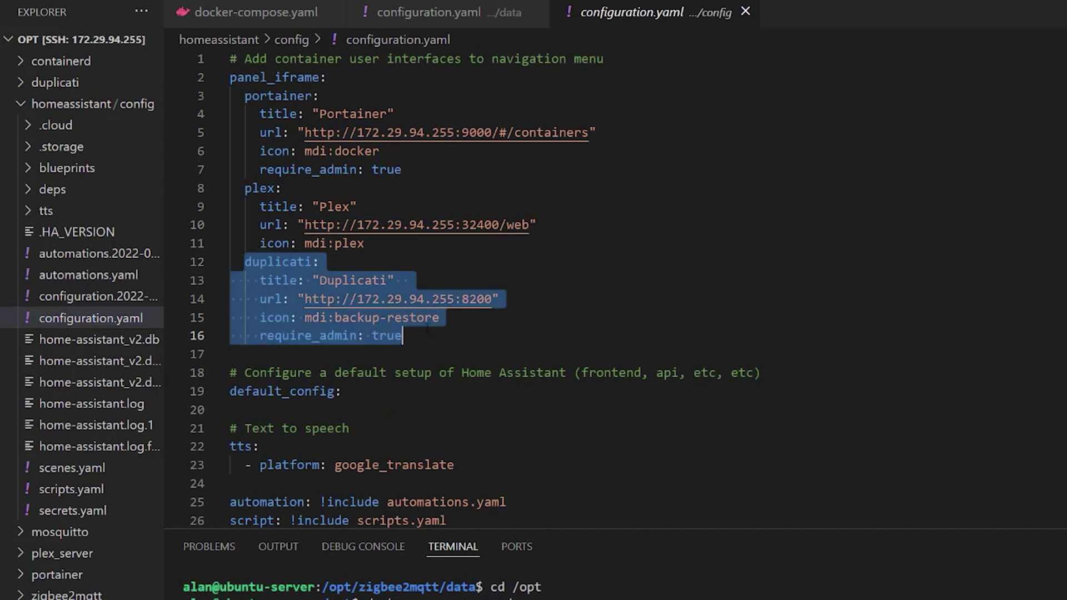
pyautogui.hotkey('ctrl', 'c')
pyautogui.click(427, 329)
pyautogui.press('Return')
pyautogui.press('BackSpace')
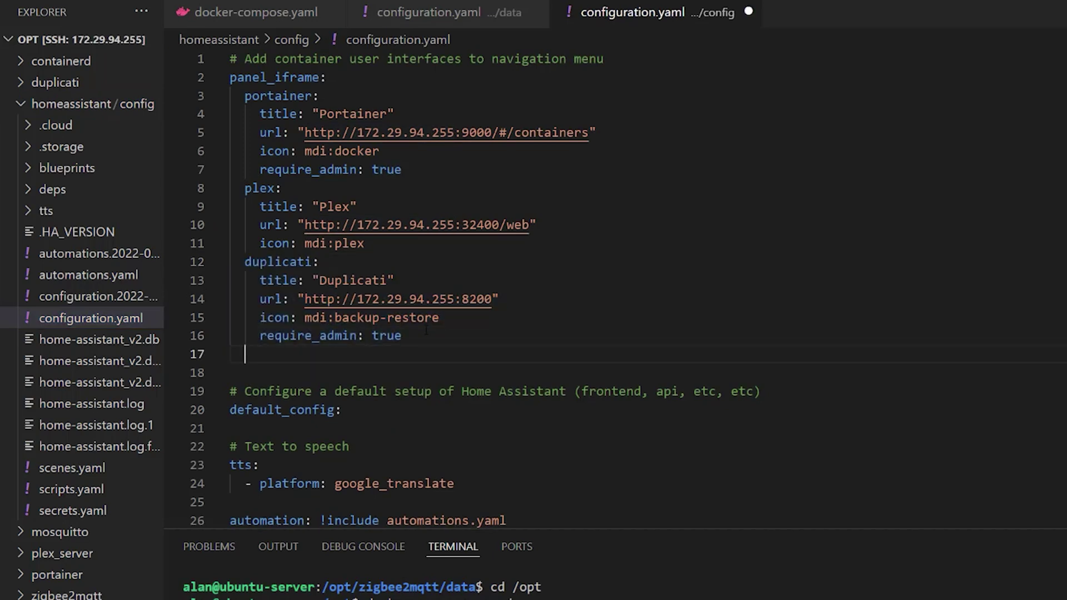
pyautogui.hotkey('ctrl', 'v')
# - Rename the copy to zigbee2mqtt with port 8080 and icon mdi:zigbee, then save
pyautogui.doubleClick(294, 354)
pyautogui.write('zigbee2mqtt')
pyautogui.doubleClick(355, 373)
pyautogui.write('zigbee2mqtt')
pyautogui.moveTo(469, 391); pyautogui.dragTo(493, 391)
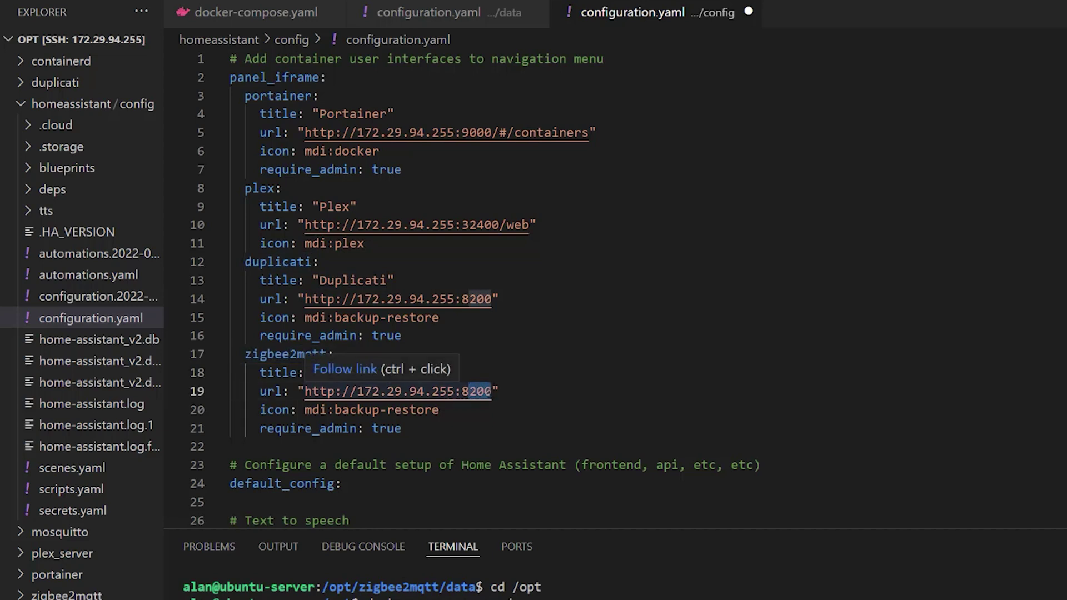
pyautogui.write('080')
pyautogui.moveTo(335, 410); pyautogui.dragTo(440, 410)
pyautogui.write('zigbee')
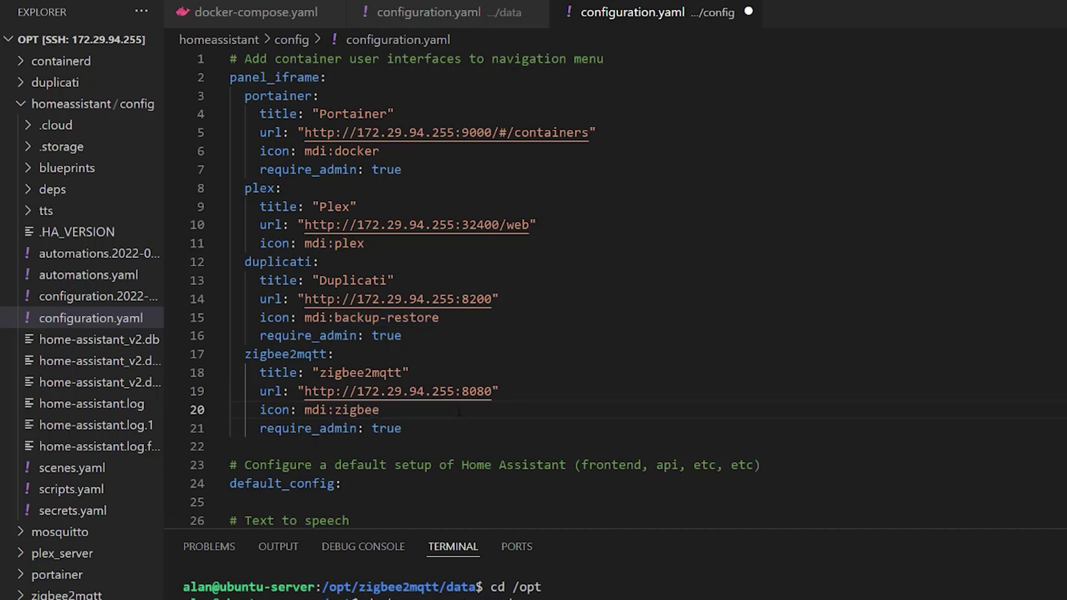
pyautogui.click(22, 1)
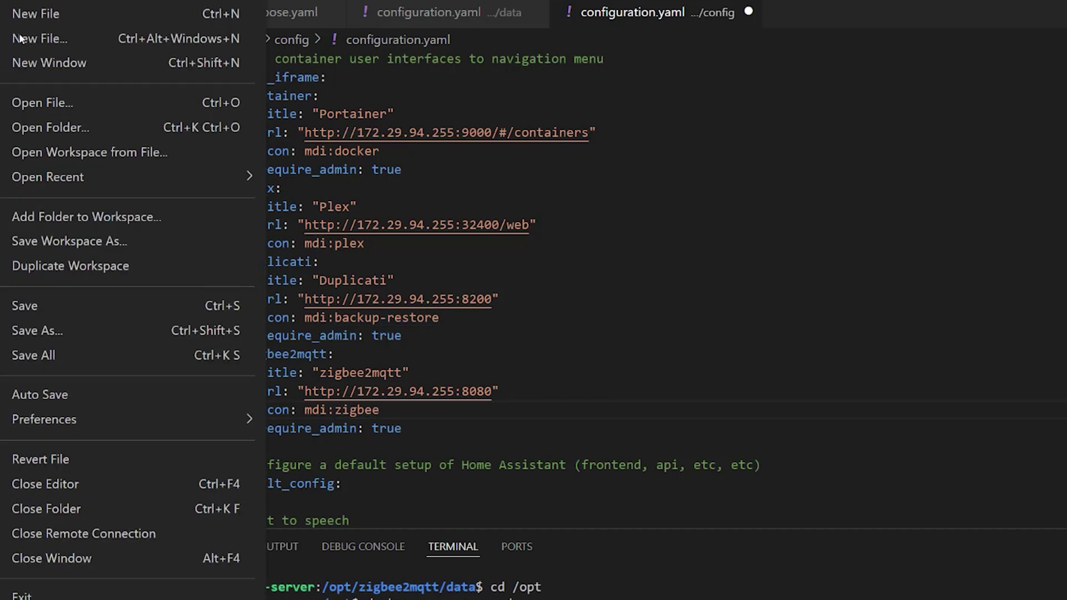
pyautogui.click(69, 307)
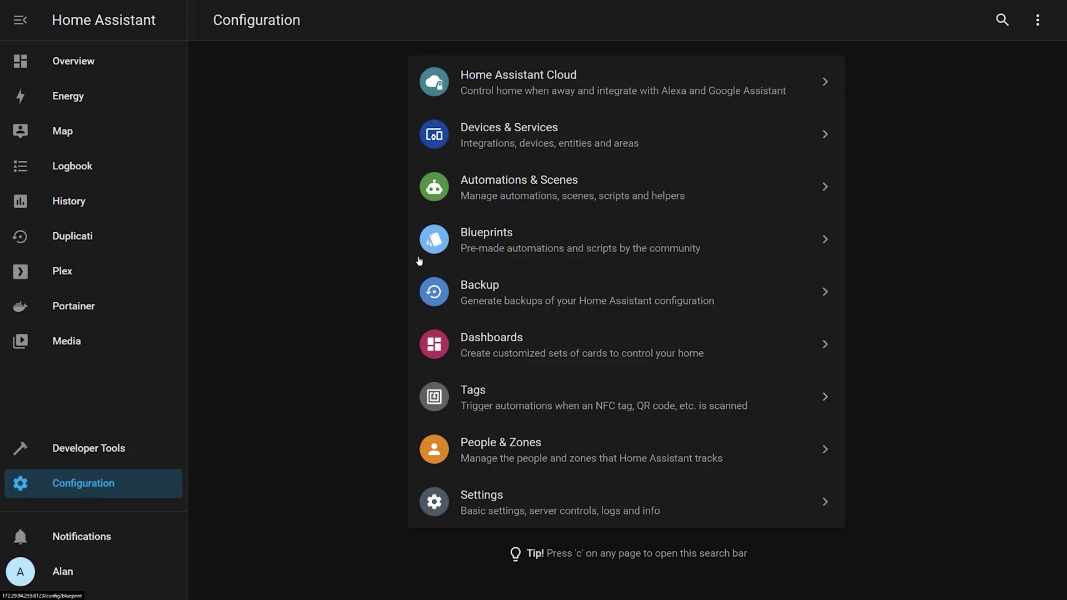
# - Check the configuration under Server Controls, then restart Home Assistant and confirm with OK
pyautogui.click(522, 509)
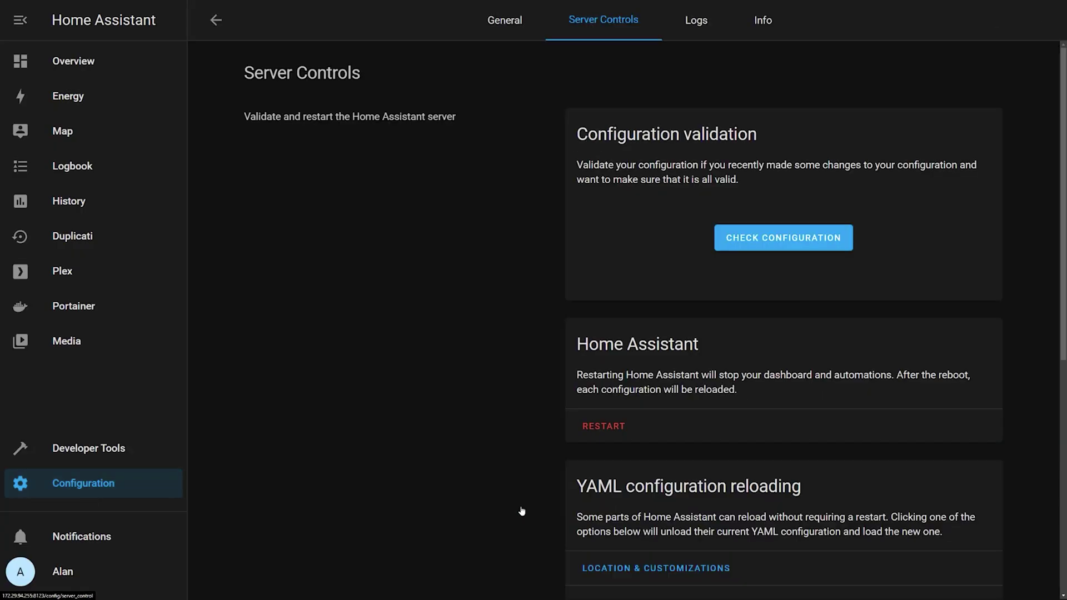
pyautogui.click(801, 241)
pyautogui.click(602, 426)
pyautogui.click(653, 352)
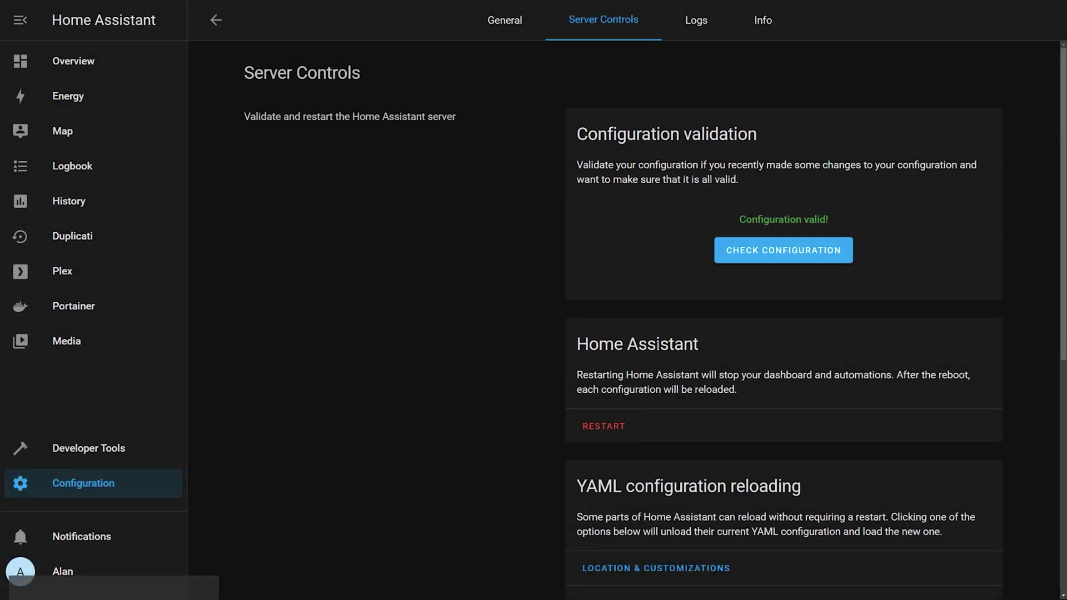